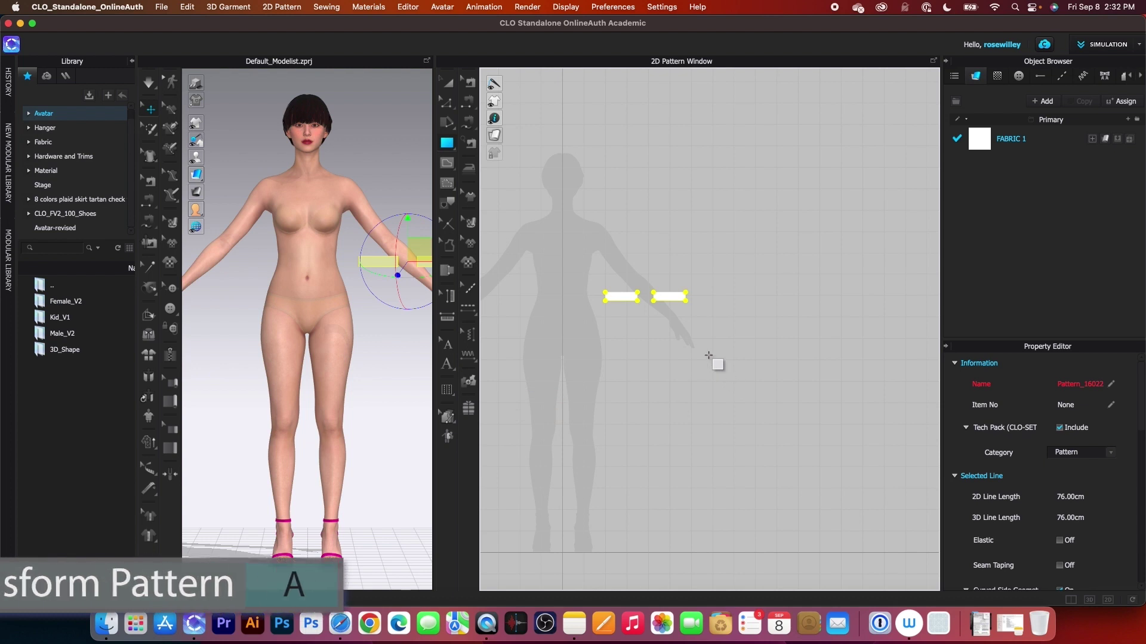
Stretch the second rectangle pattern downward with the Transform Pattern tool, setting its height to 46 cm
click(449, 84)
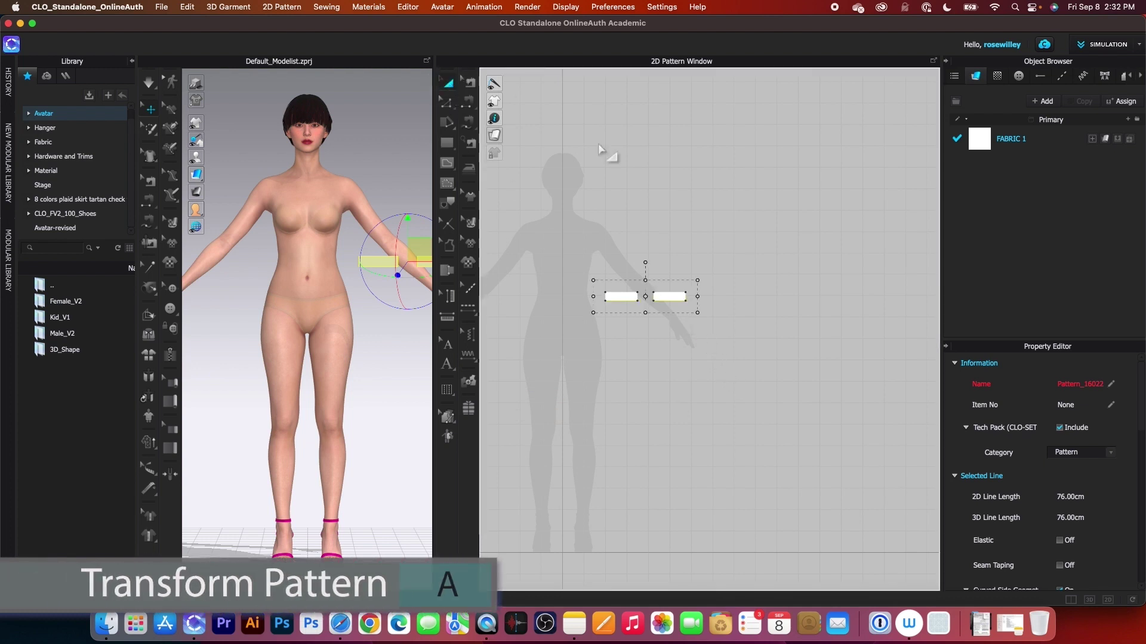
click(670, 297)
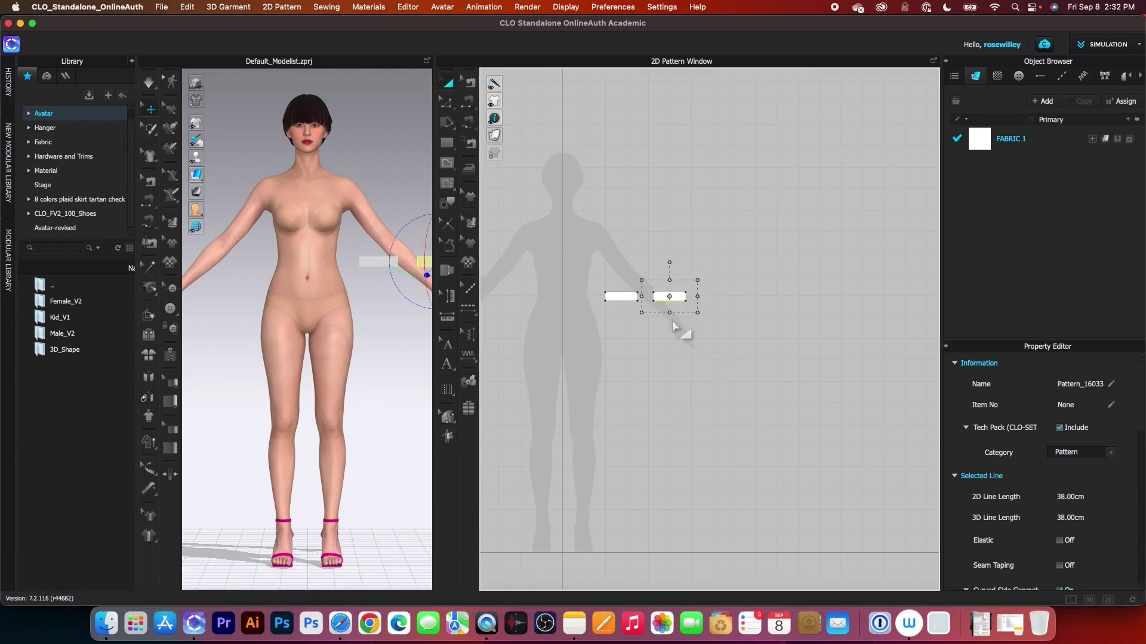
drag(671, 315, 676, 362)
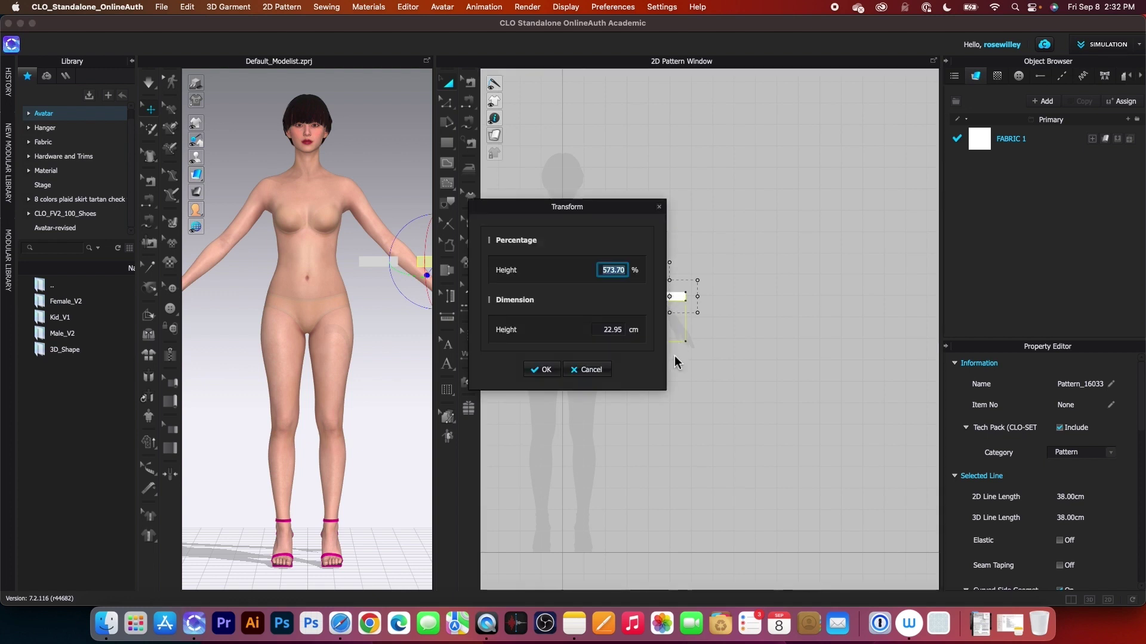
click(607, 333)
text(46)
click(544, 370)
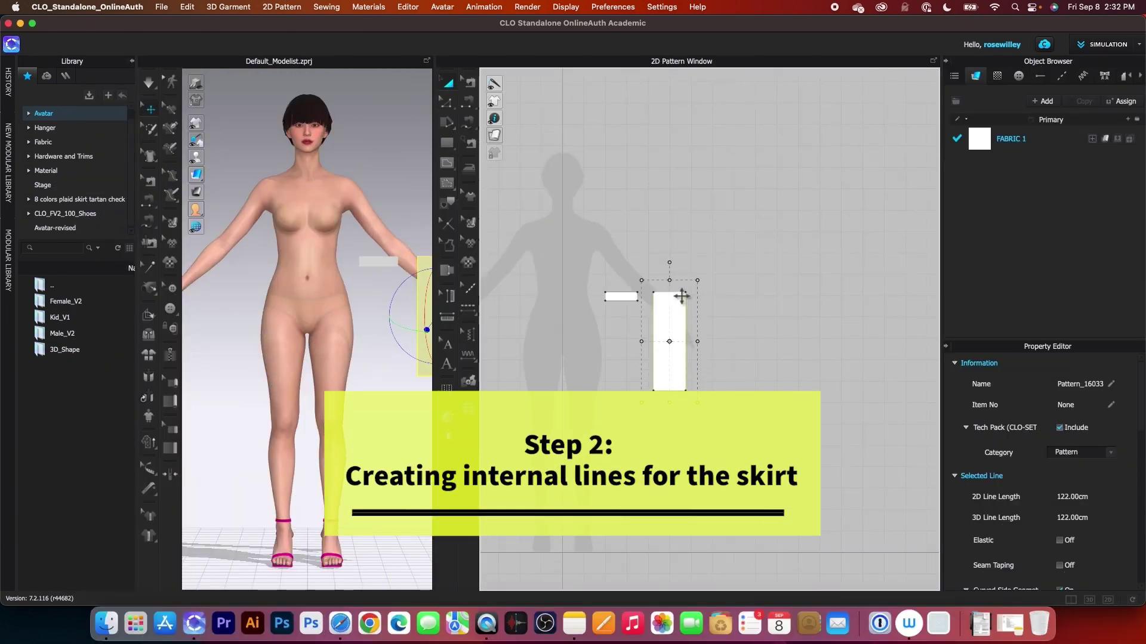
Distribute 5 internal lines evenly between the two 46 cm side edges of the tall rectangle
key(z)
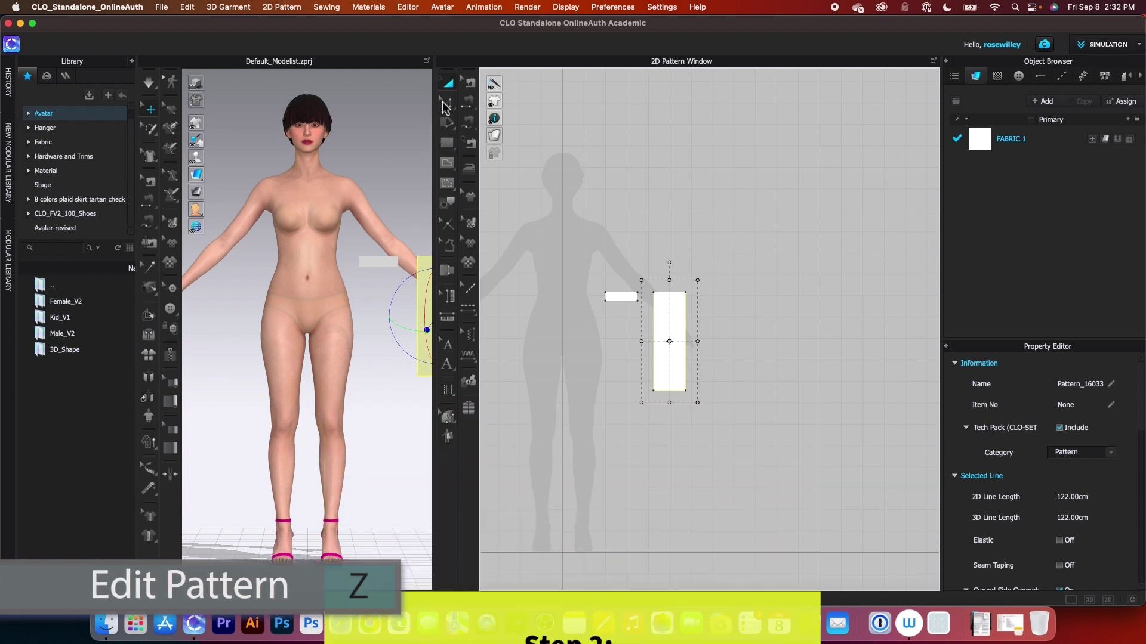
click(678, 354)
shift+click(685, 353)
right_click(685, 352)
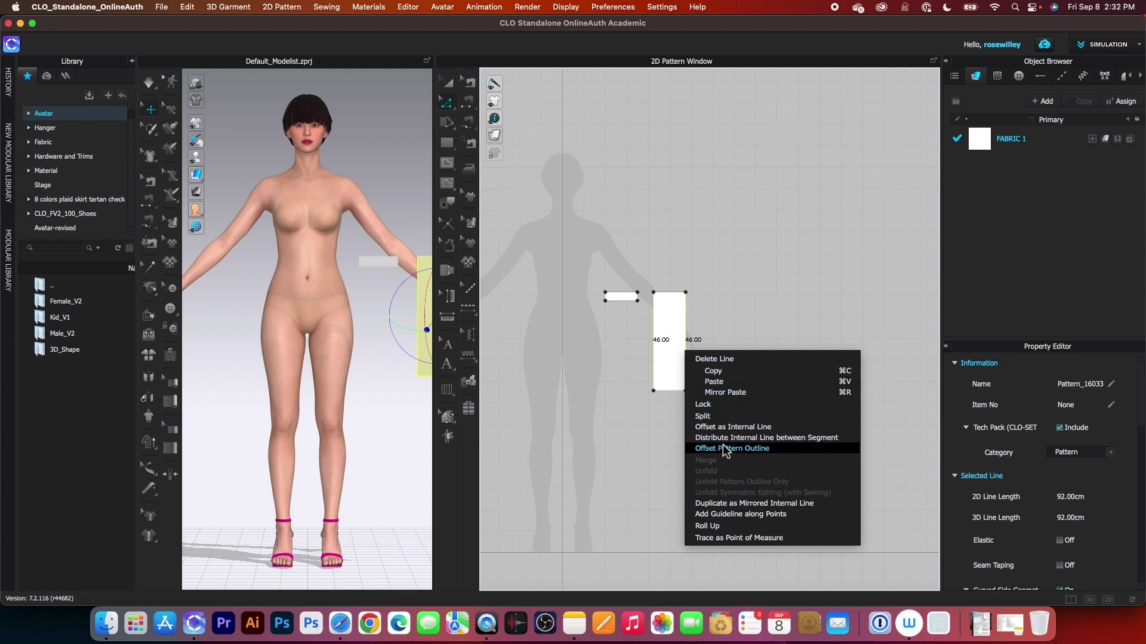
click(796, 444)
text(5)
click(544, 376)
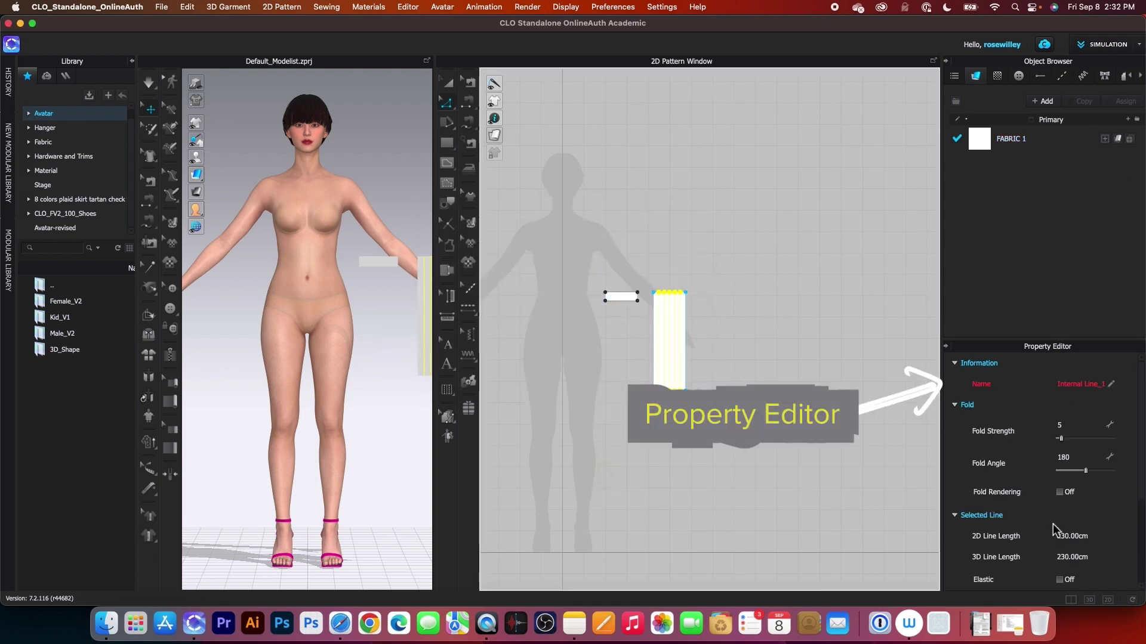
Enable fold rendering for the five internal lines and extend them to the pattern outline with added points
scroll(1053, 528, down, 3)
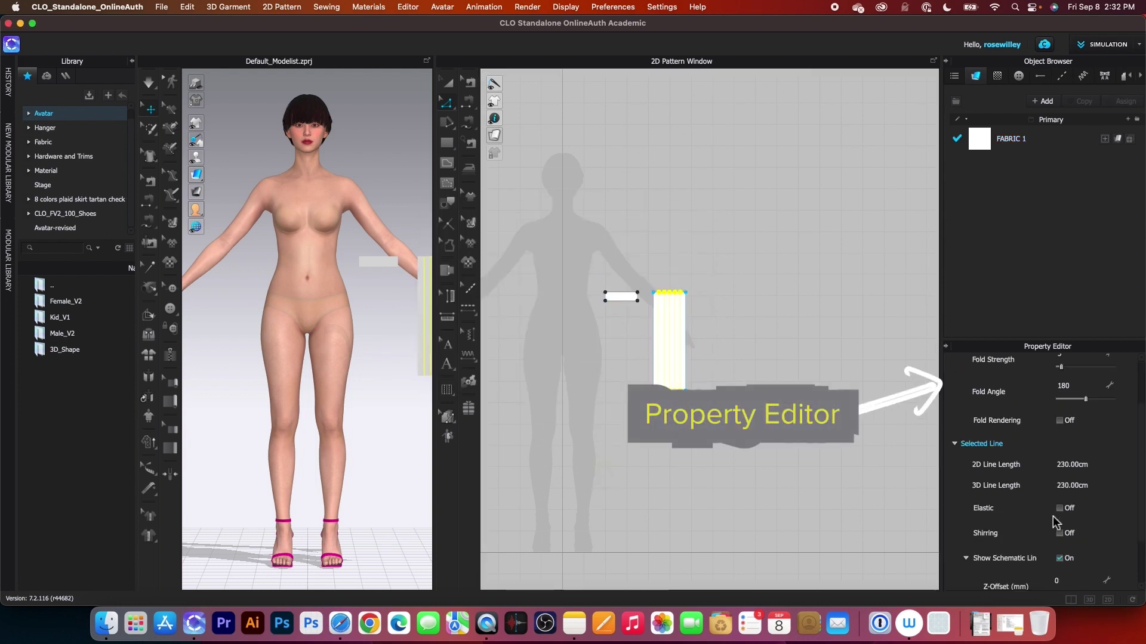
click(1060, 421)
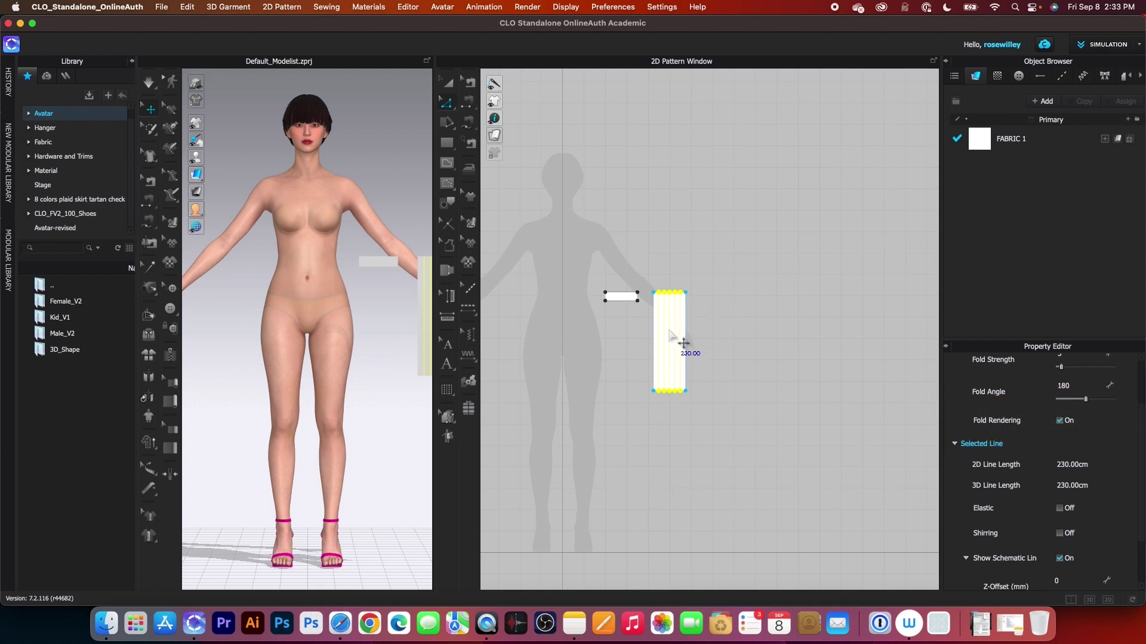
right_click(669, 330)
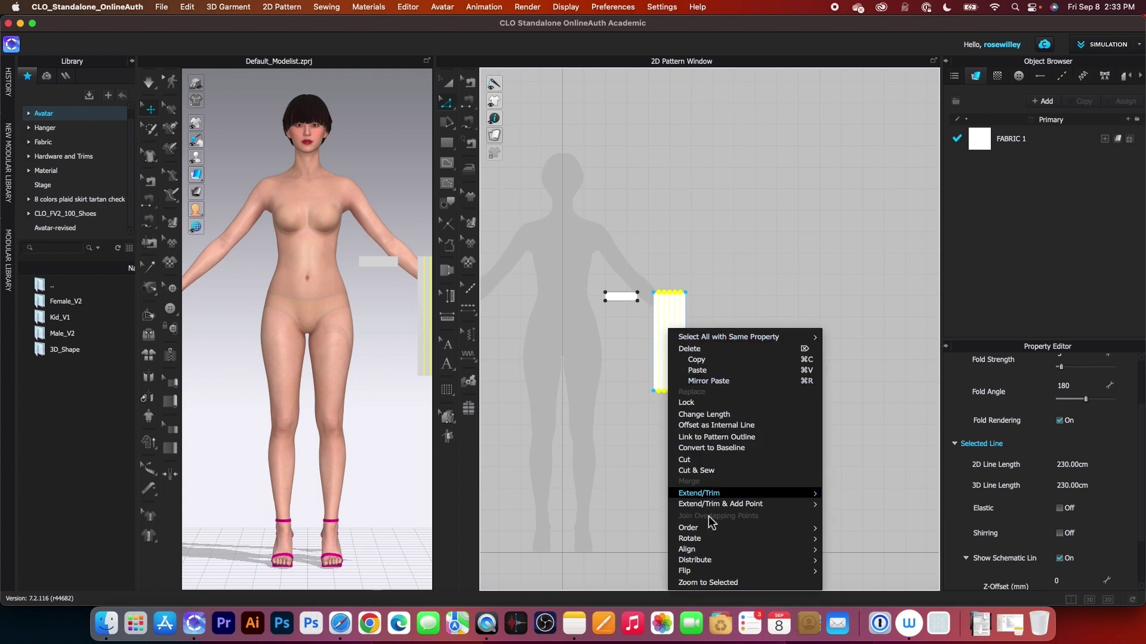
mouse_move(714, 508)
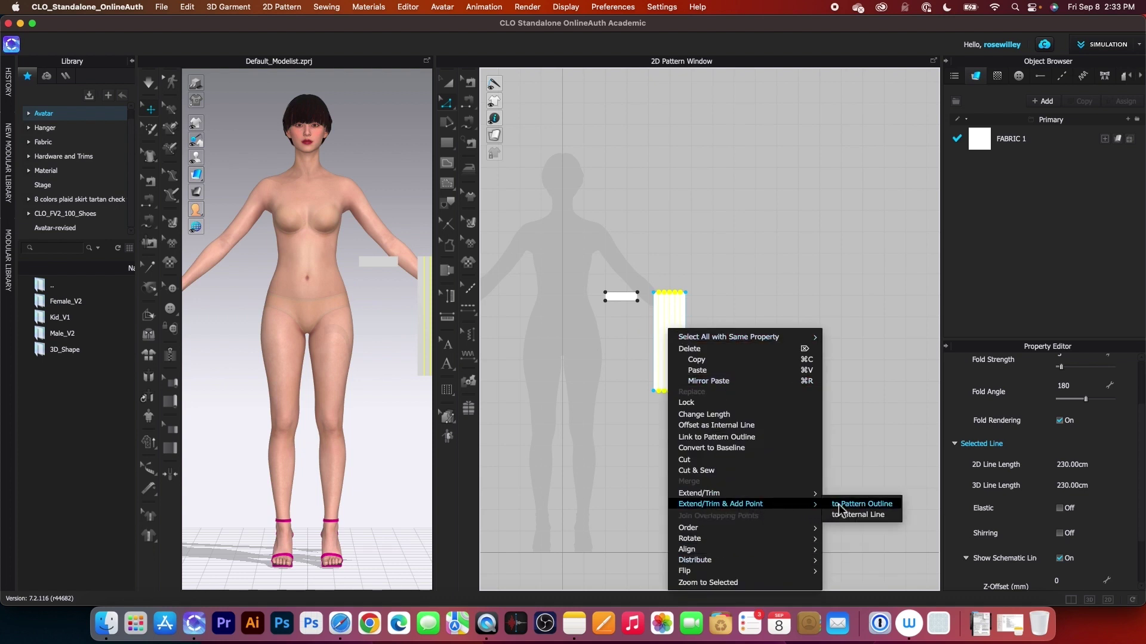
click(859, 504)
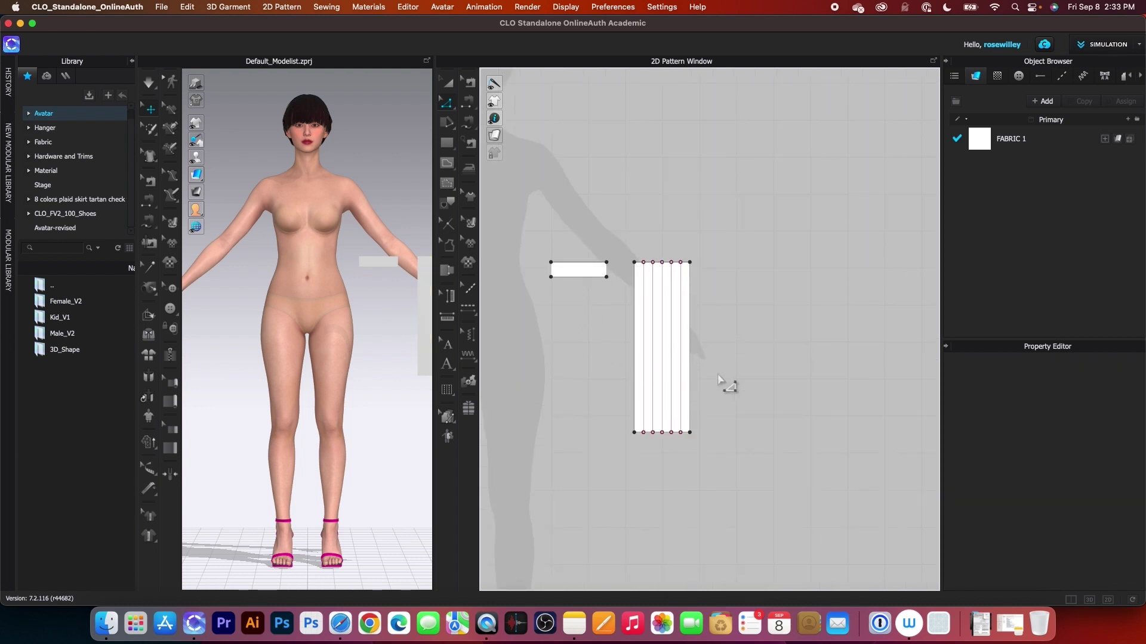
Copy the lined skirt panel and paste the copy directly beside it on its outer side
key(a)
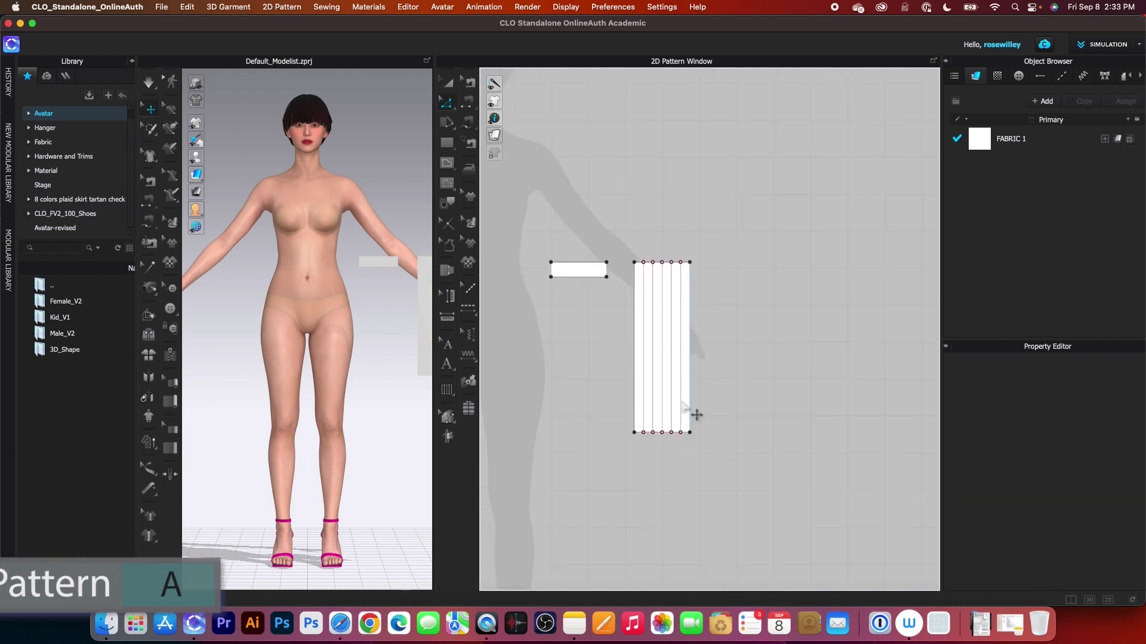
click(450, 85)
click(686, 307)
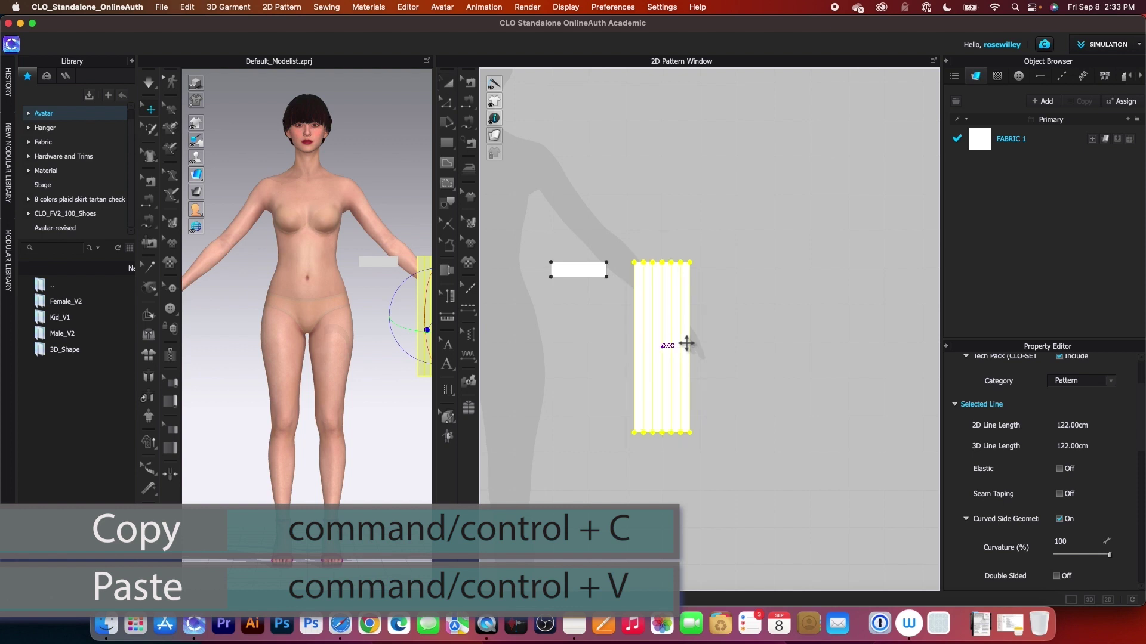
key(super+c)
key(super+v)
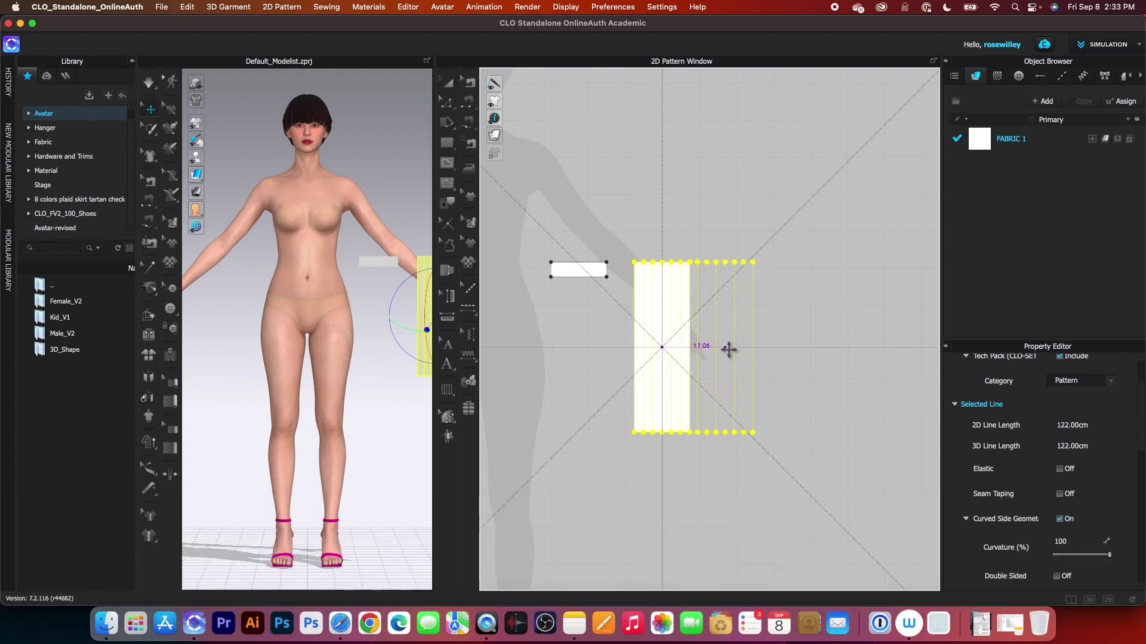
click(729, 350)
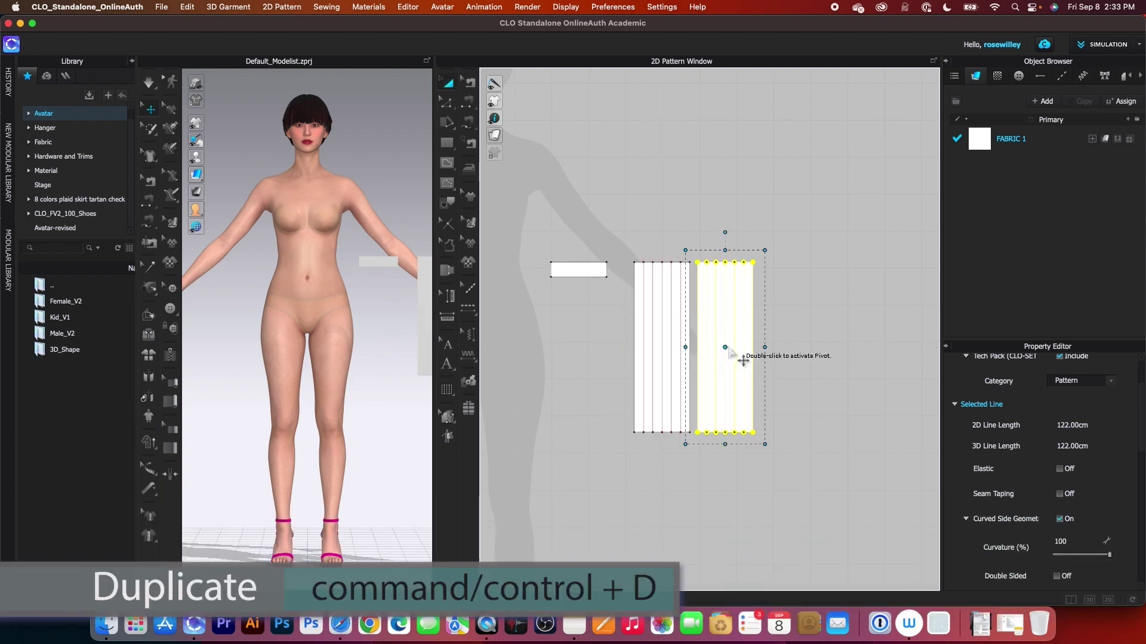
Duplicate the copied panel as a linked symmetric piece beside it, and merge the two along their facing edges
key(super+d)
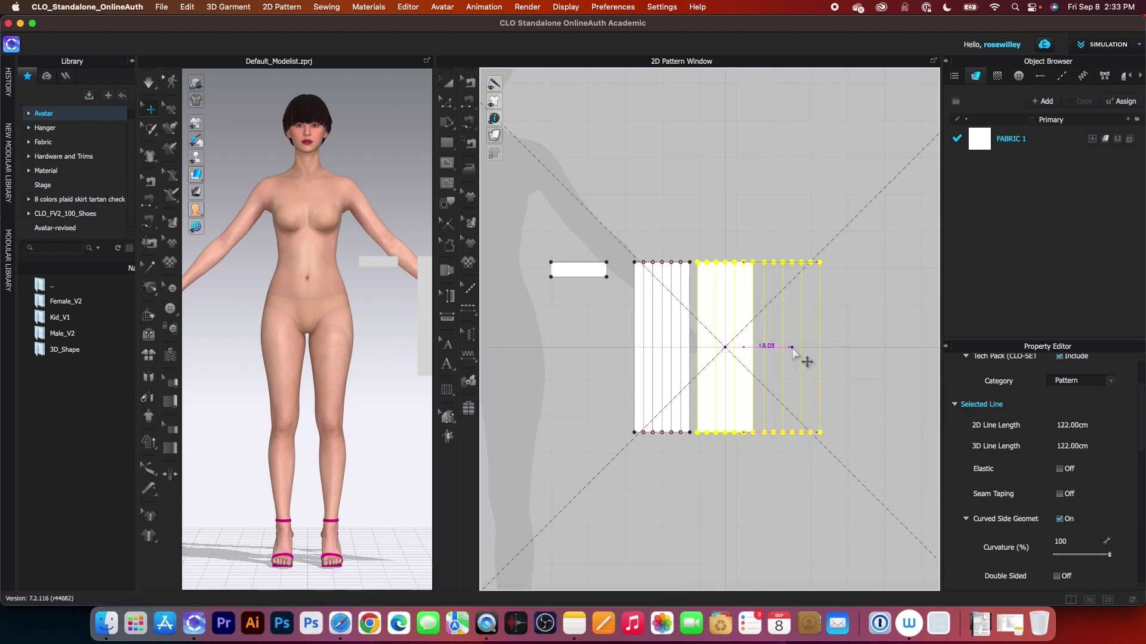
click(793, 352)
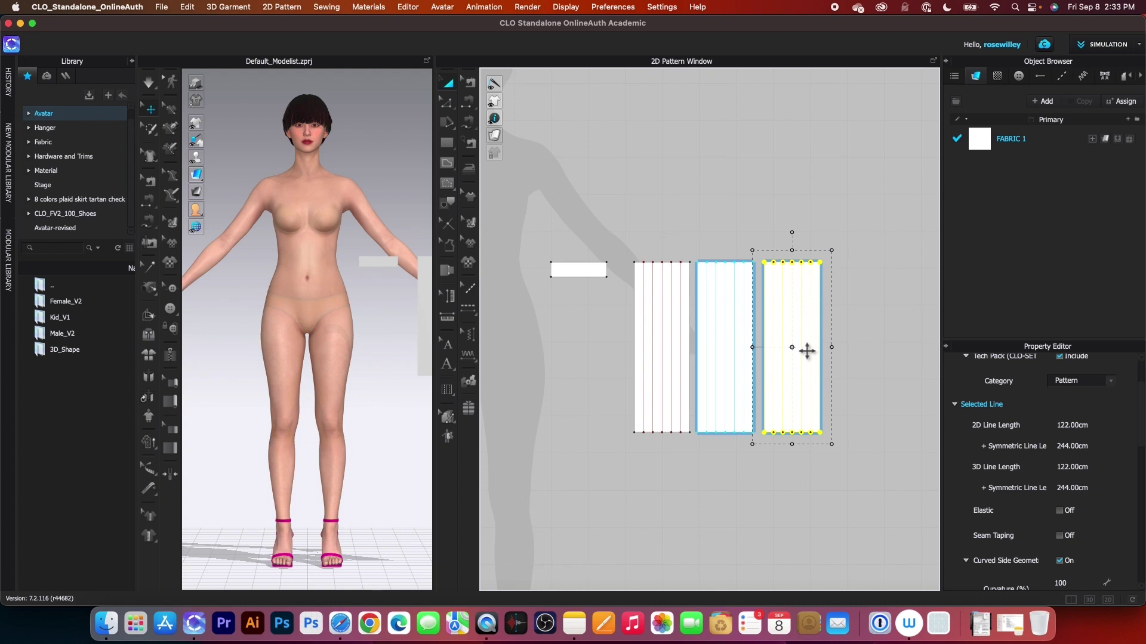
key(z)
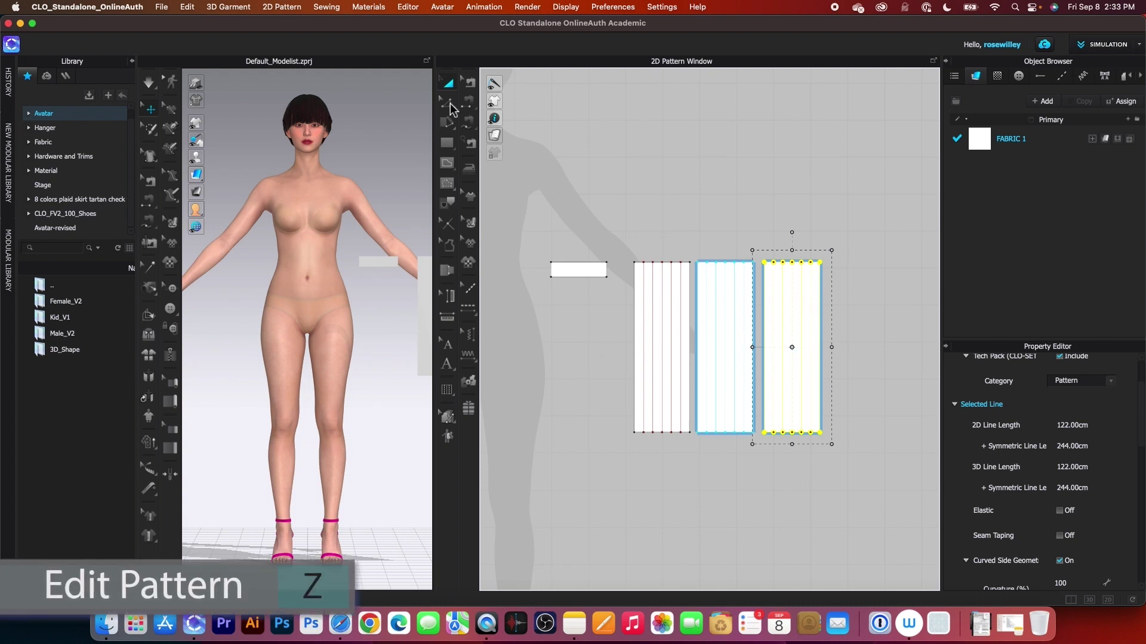
click(766, 327)
right_click(753, 315)
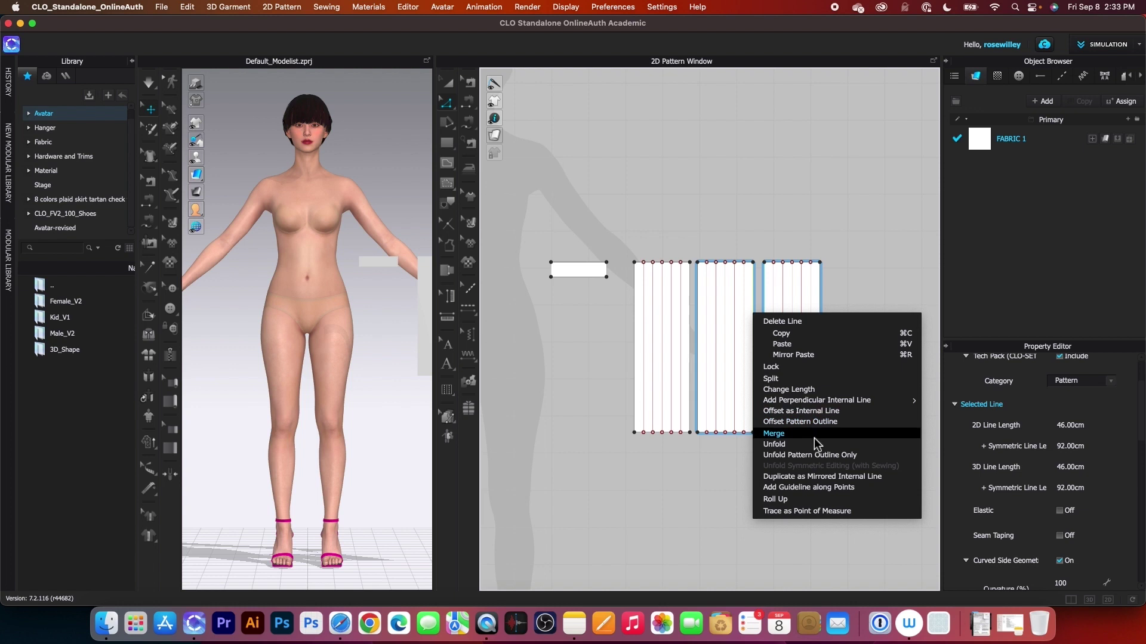
click(775, 434)
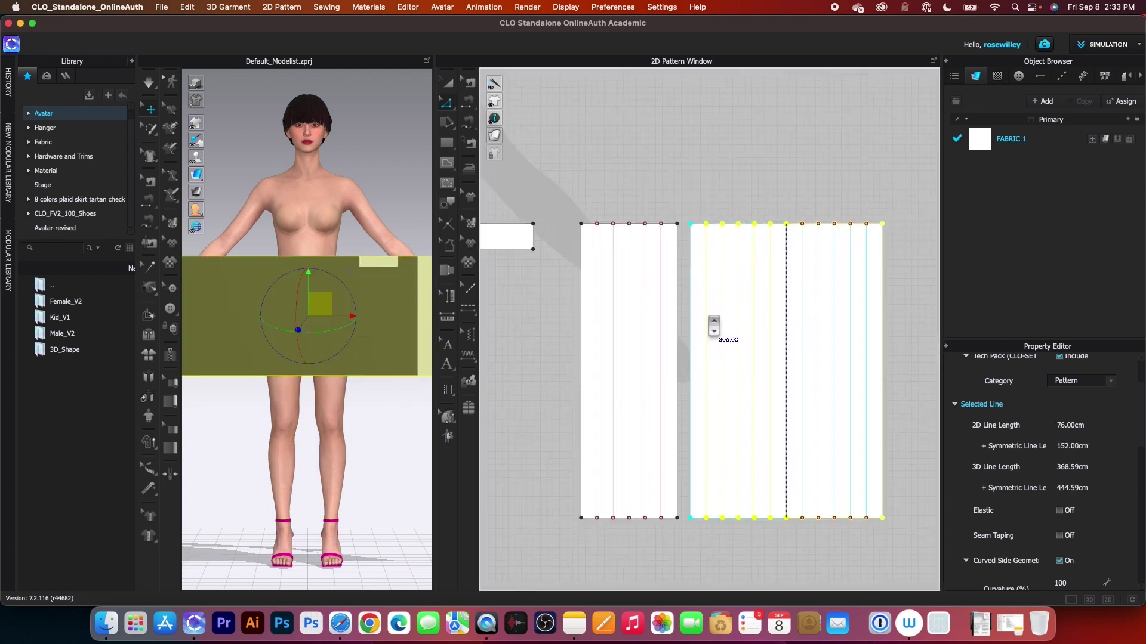
Merge the original skirt panel with the combined piece along their facing 46 cm edges
click(679, 314)
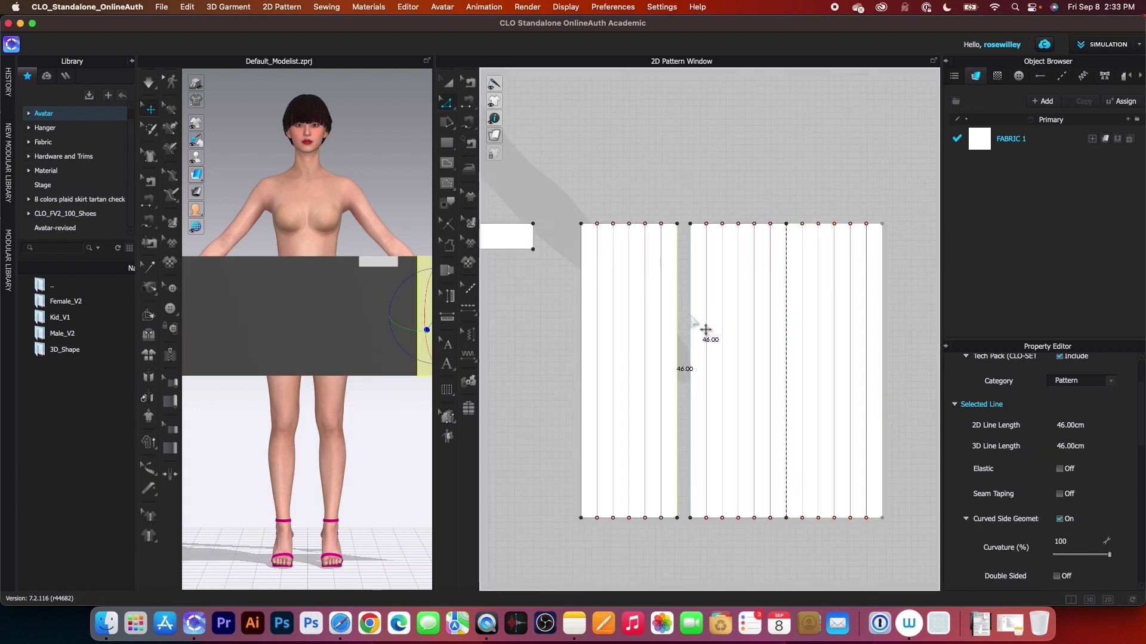
shift+click(691, 318)
right_click(690, 315)
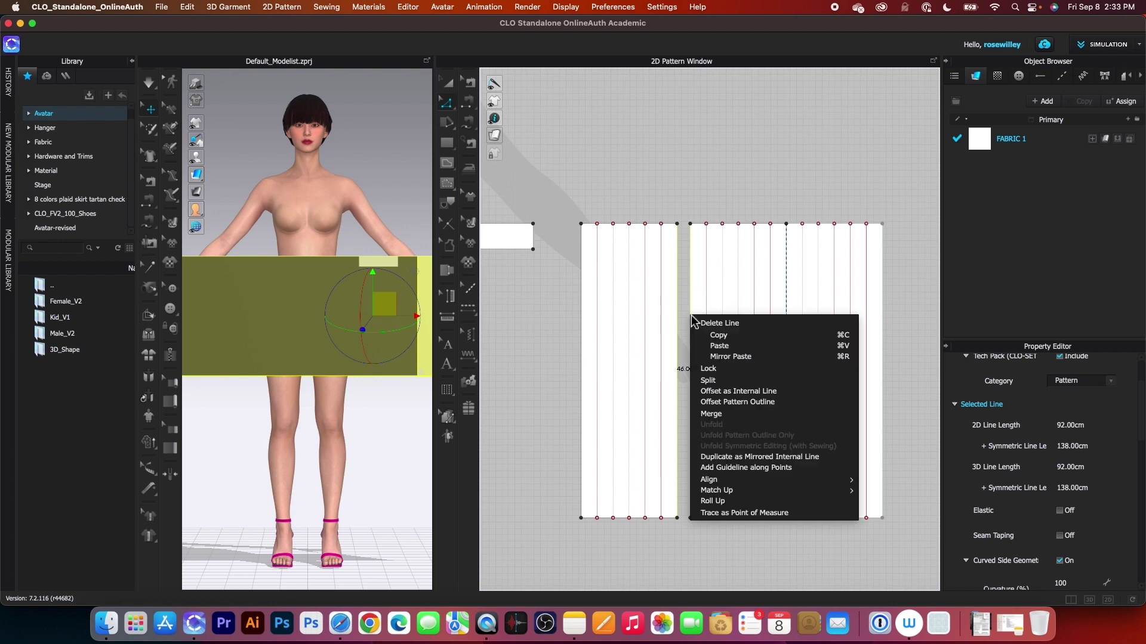
click(712, 414)
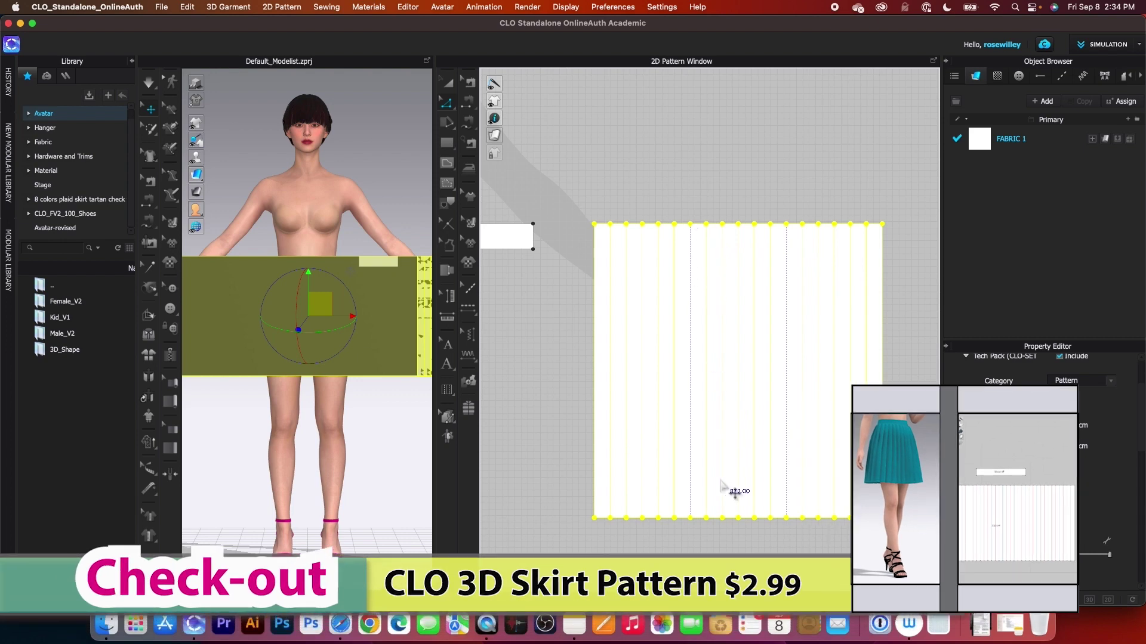
click(798, 174)
Draw two vertical internal lines from top to bottom edge along the merged seams of the skirt panel
scroll(900, 253, up, 2)
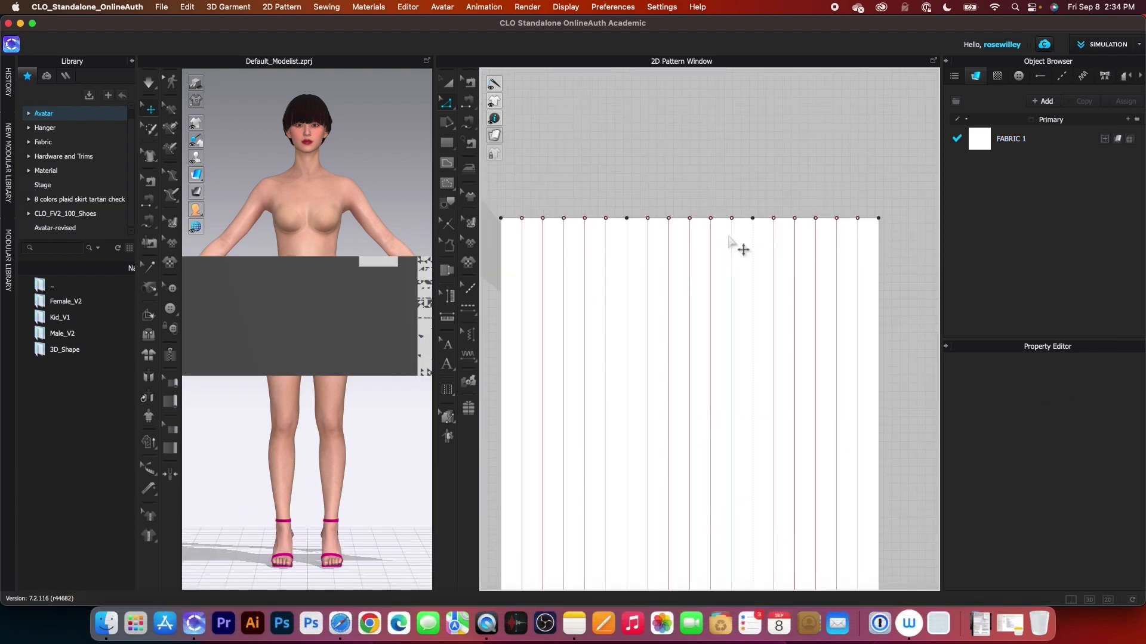
scroll(739, 246, down, 2)
key(g)
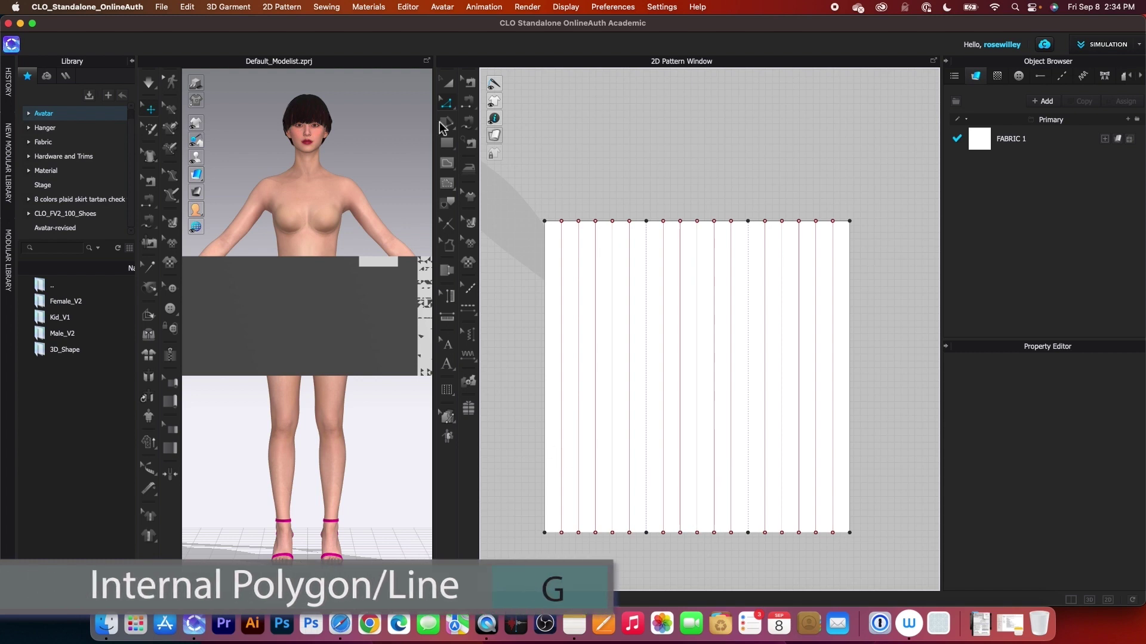
click(447, 163)
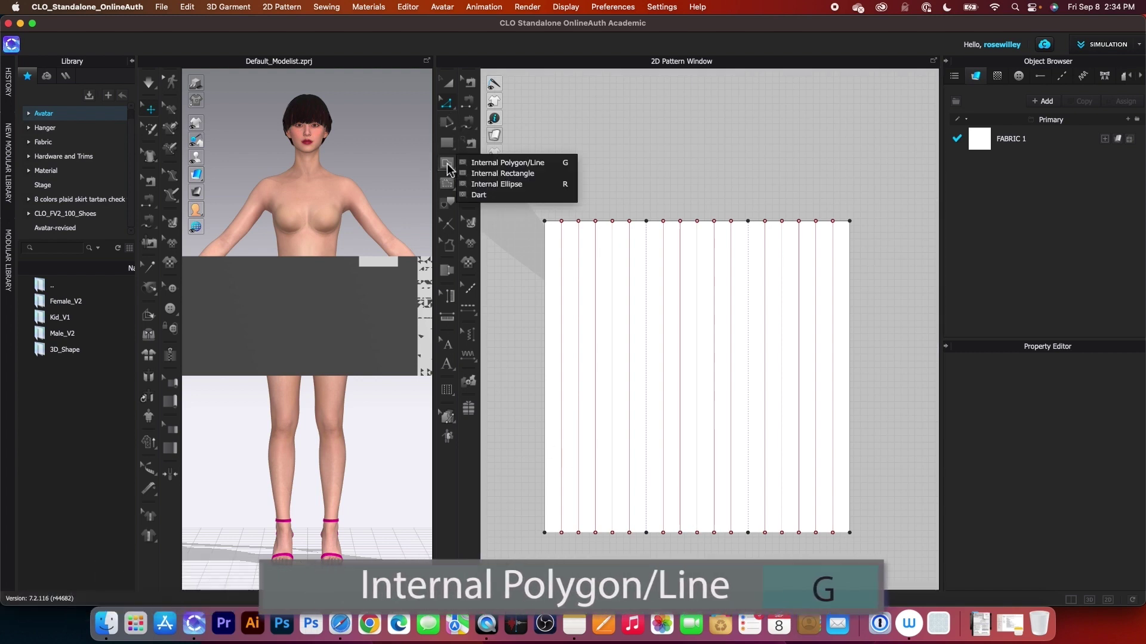
click(518, 173)
click(645, 222)
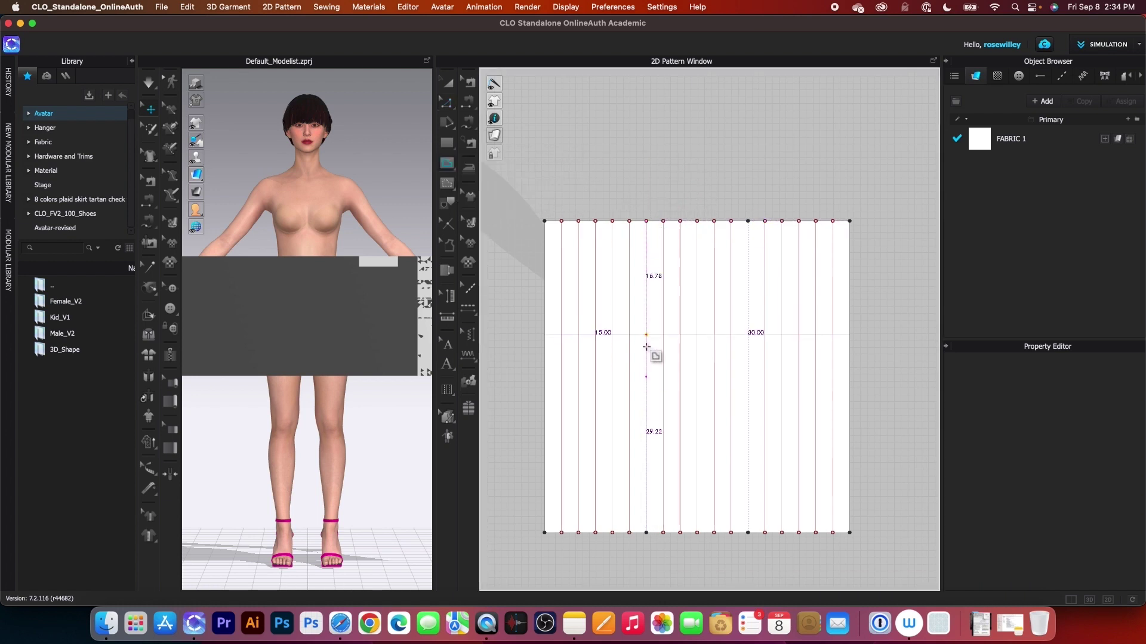
click(646, 533)
click(748, 222)
click(748, 533)
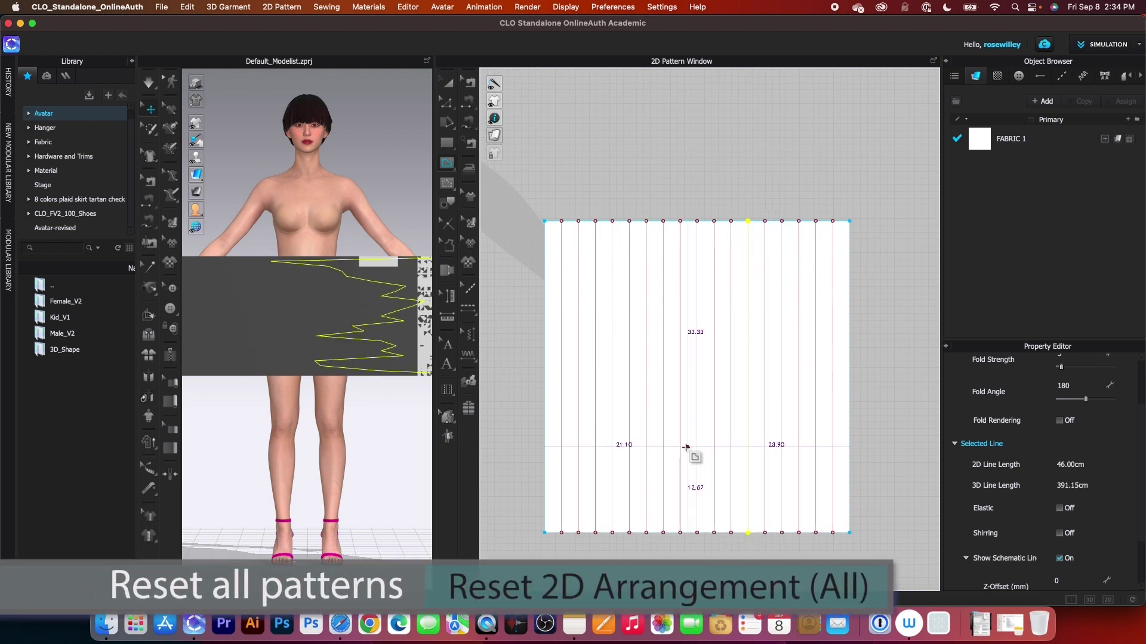
Reset the 2D arrangement of all patterns and place the waistband rectangle above the skirt panel with their starting edges aligned
click(149, 358)
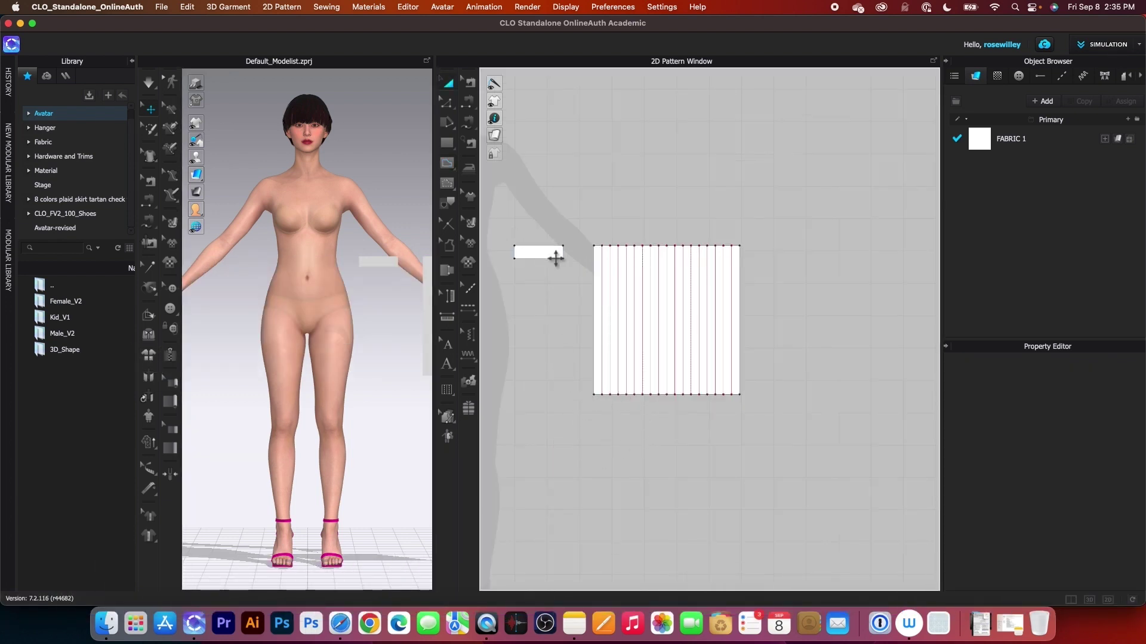
drag(556, 258, 611, 232)
Unfold the waistband and skirt panel along their aligned vertical edges, and remove the centre points from the waistband
click(449, 105)
drag(553, 196, 595, 419)
right_click(595, 225)
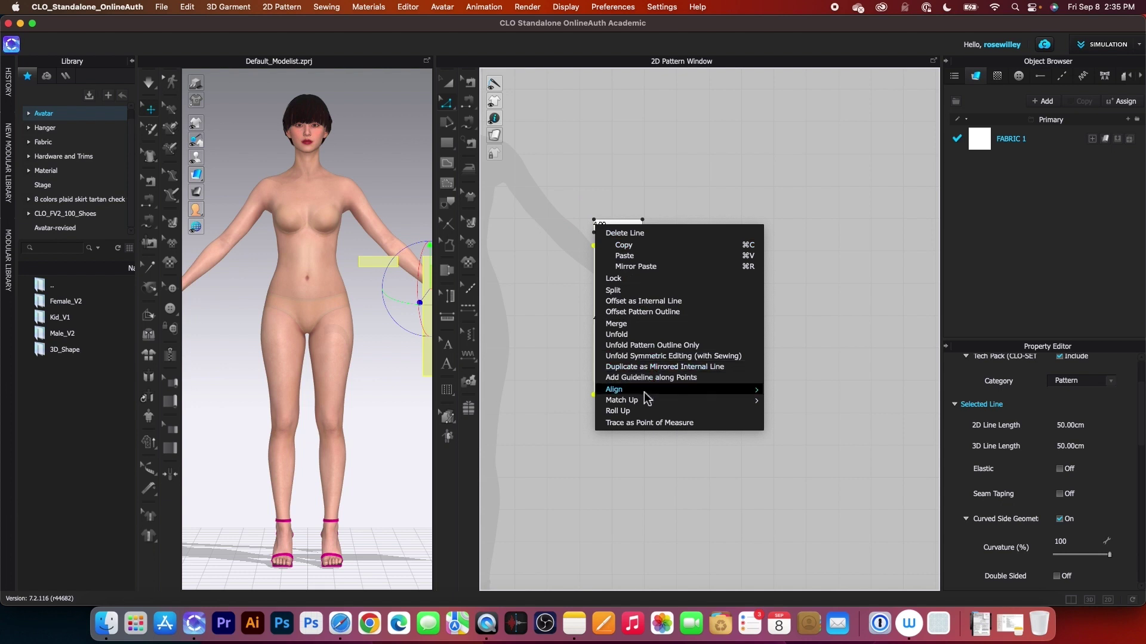
click(631, 335)
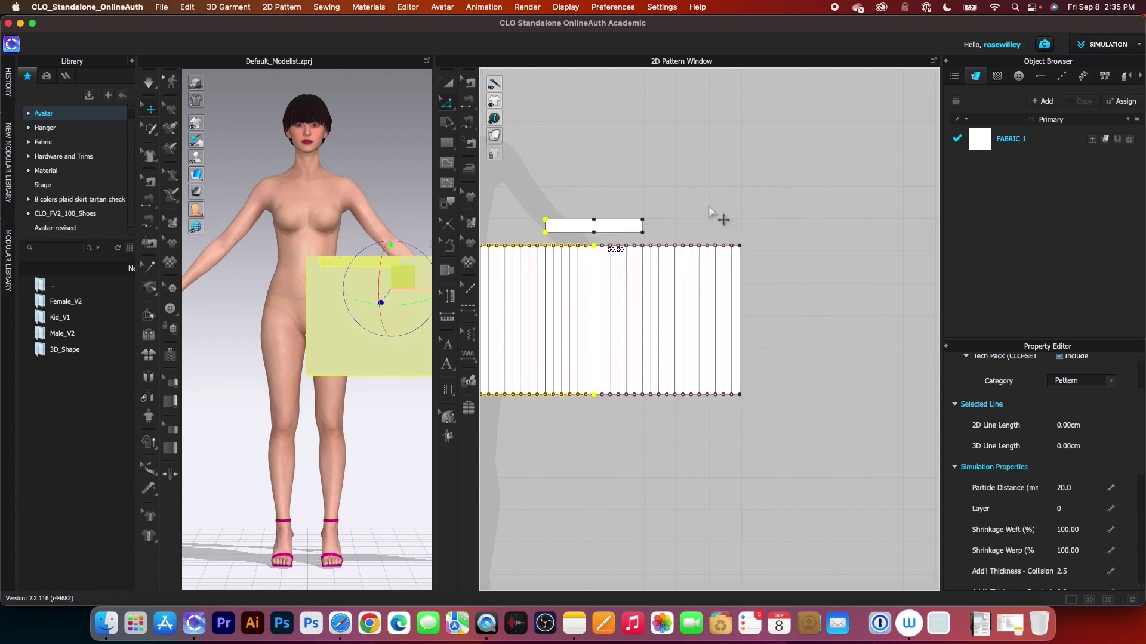
drag(582, 169, 624, 214)
click(616, 407)
Draw a vertical internal line down the centre of the unfolded skirt panel from top to bottom edge
key(g)
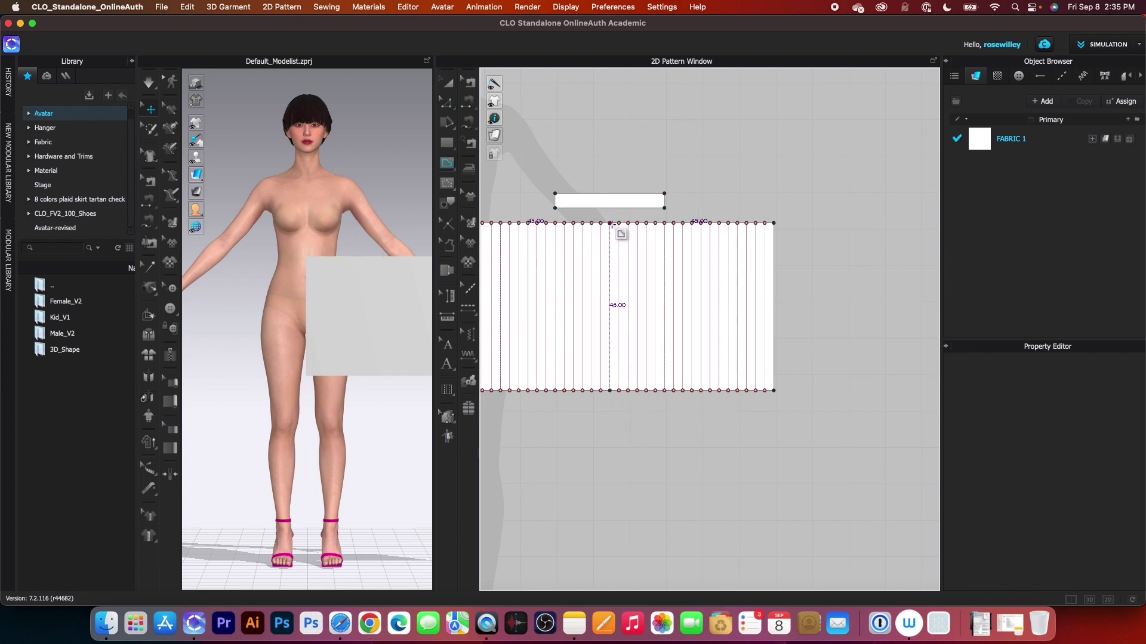
double_click(610, 392)
Lock all pattern outlines, and turn on Fold Rendering for all the internal lines of the skirt panel
key(a)
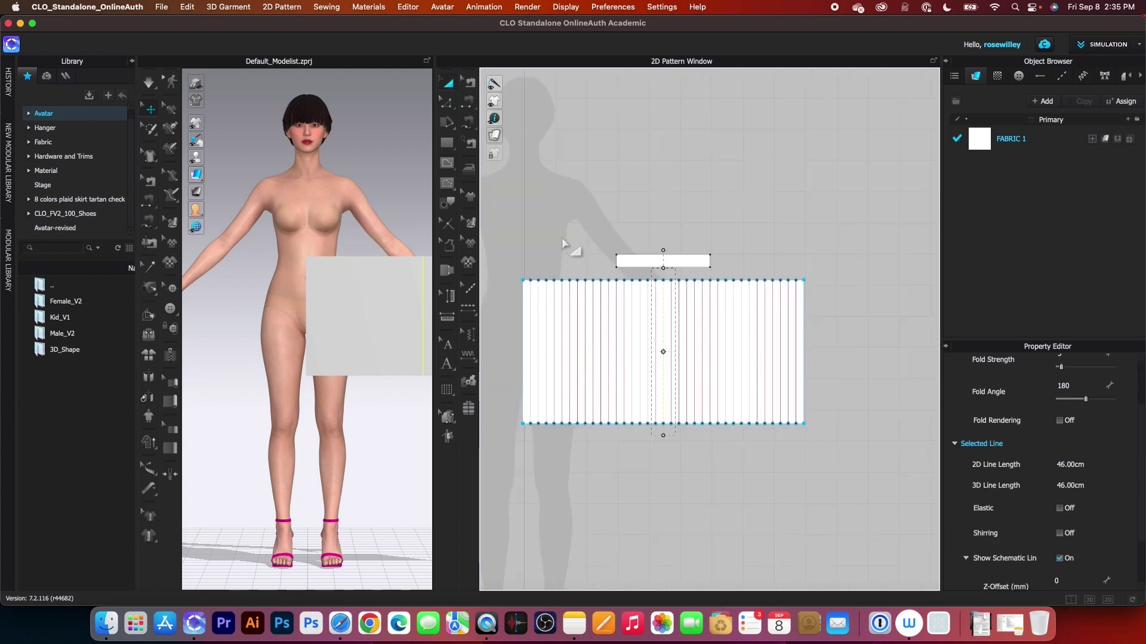
scroll(684, 228, down, 1)
right_click(684, 213)
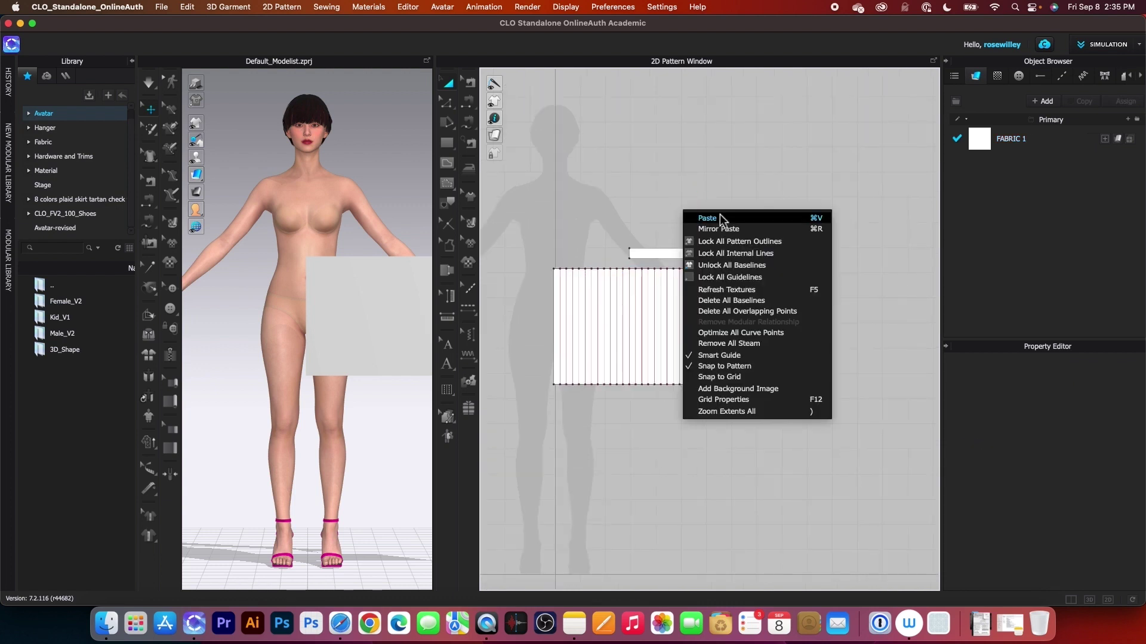
click(745, 244)
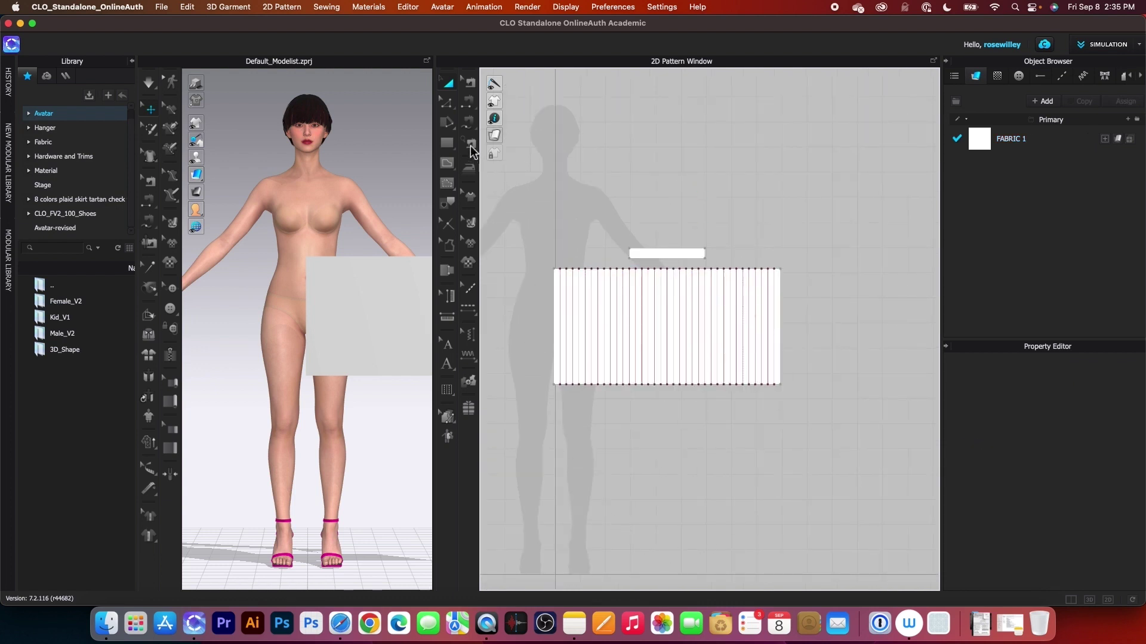
click(450, 108)
drag(557, 260, 785, 479)
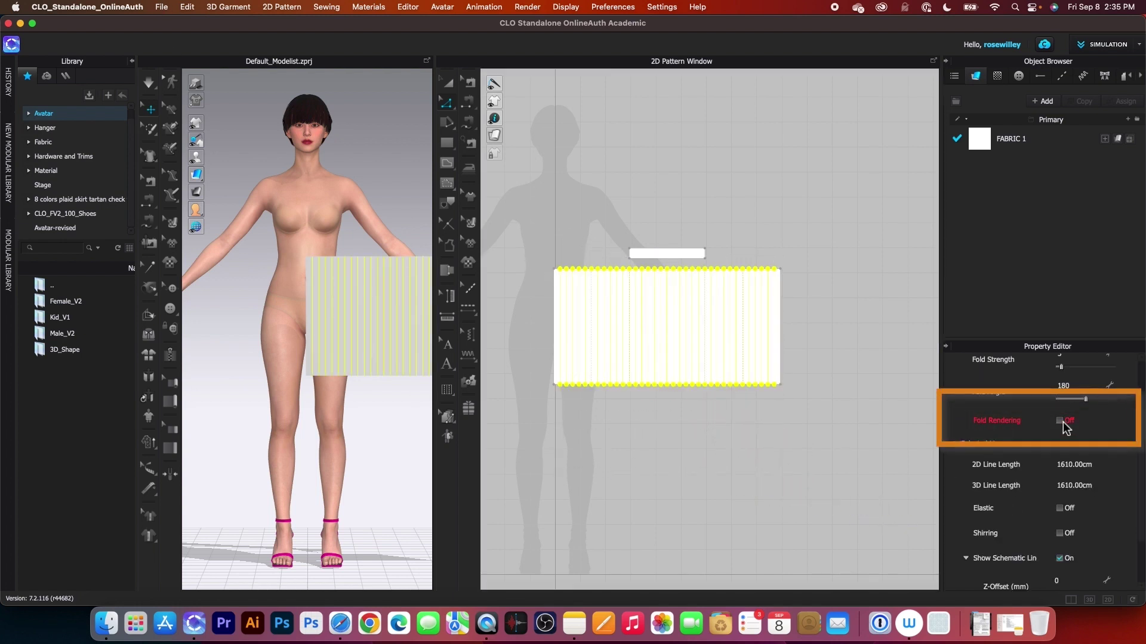
scroll(749, 396, down, 2)
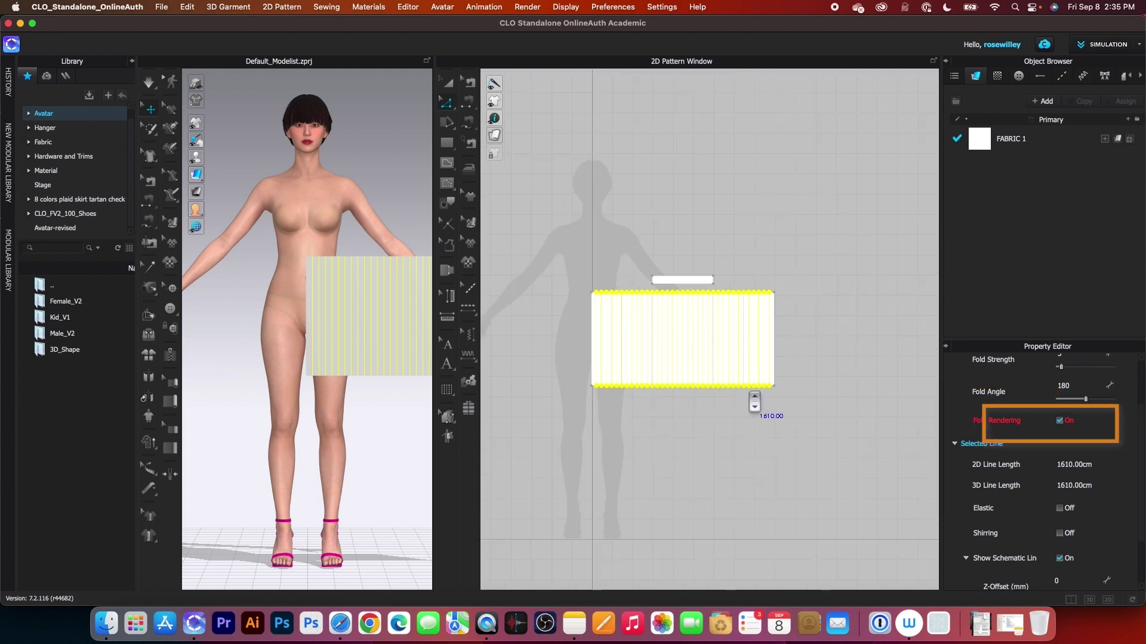
Unlock all pattern outlines in the 2D pattern layout
key(a)
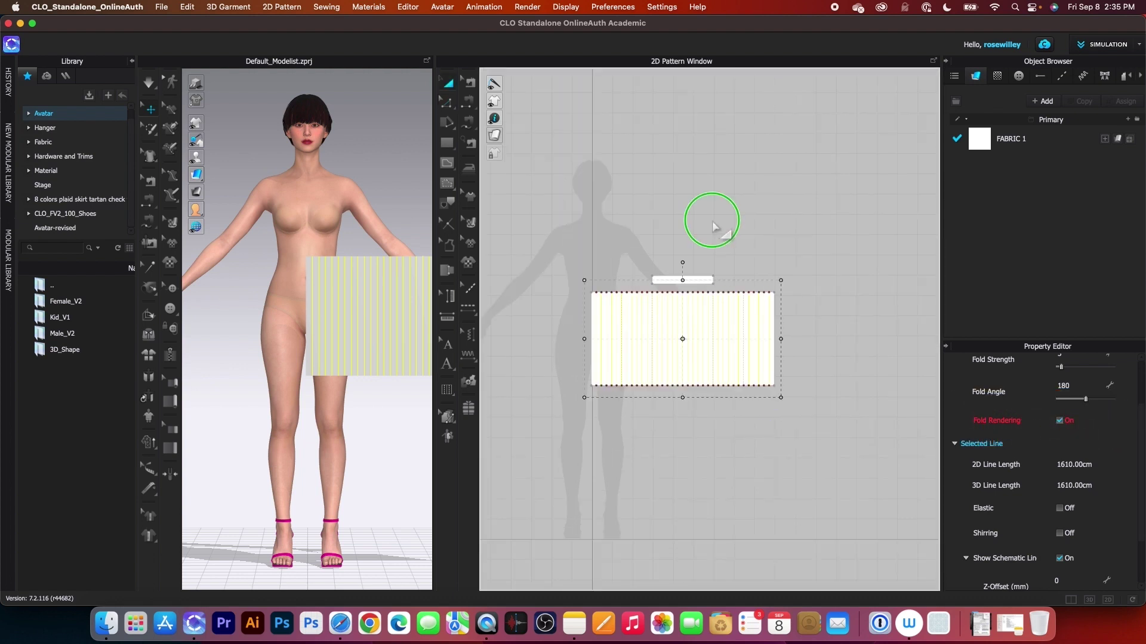
right_click(714, 224)
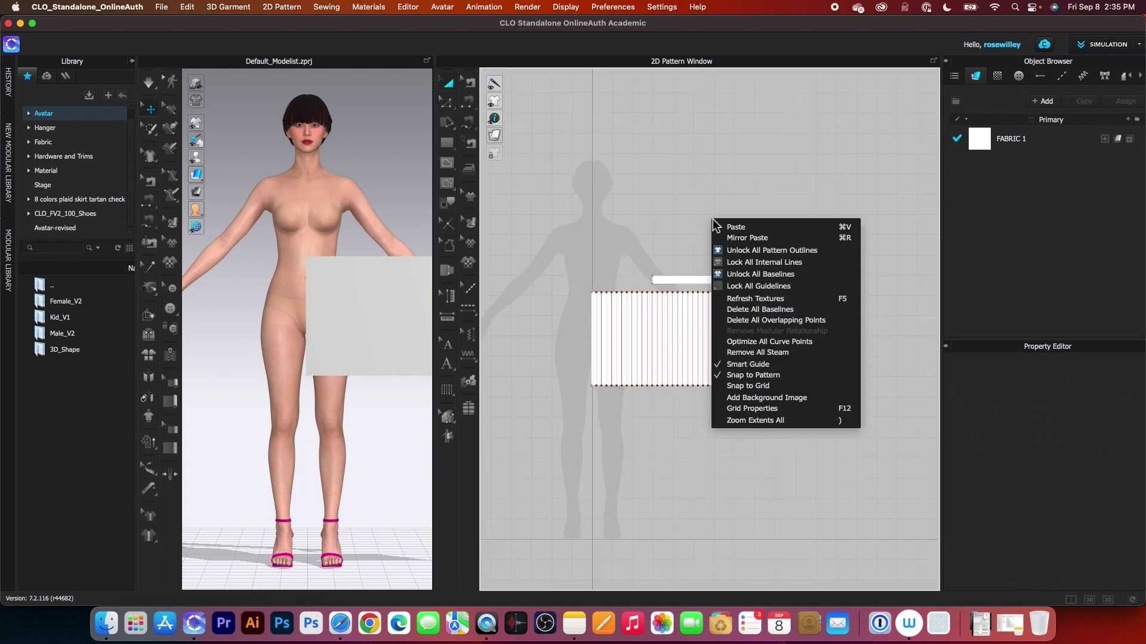
click(748, 251)
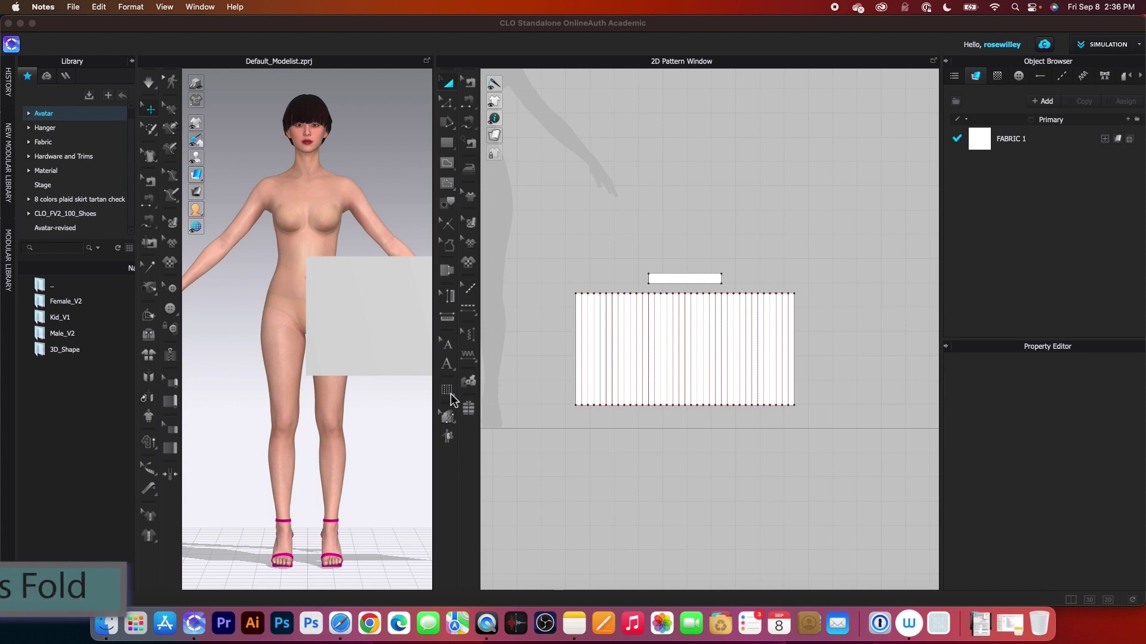
Apply Pleats Fold across the whole skirt panel as box pleats with 3 internal lines per pleat and a 0 - 360 fold angle
click(451, 395)
click(451, 396)
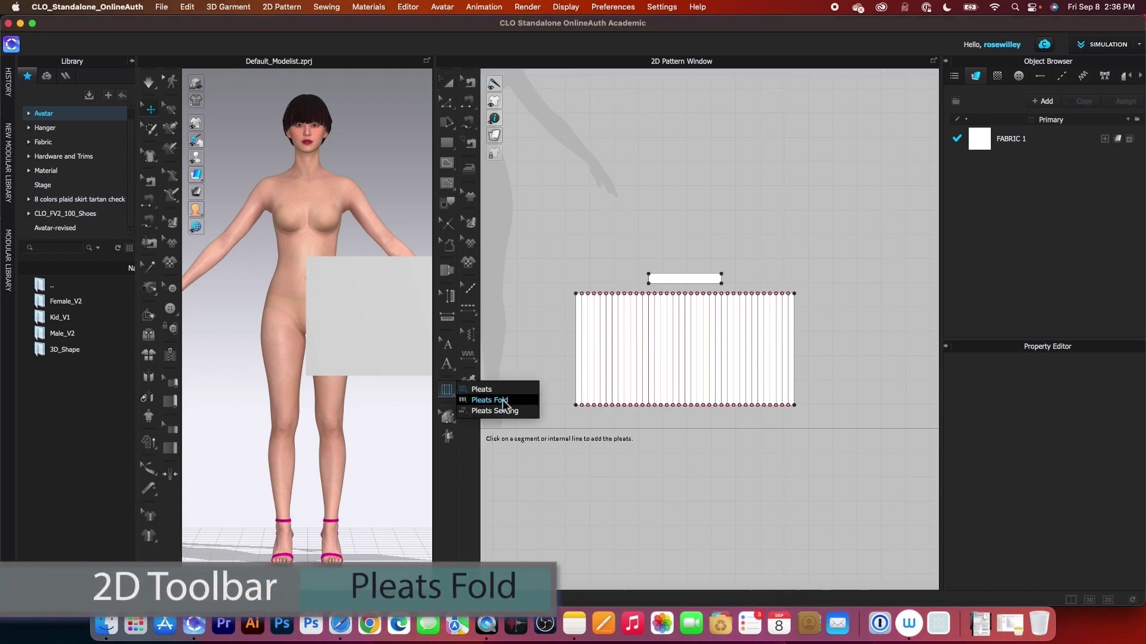
click(506, 401)
click(554, 350)
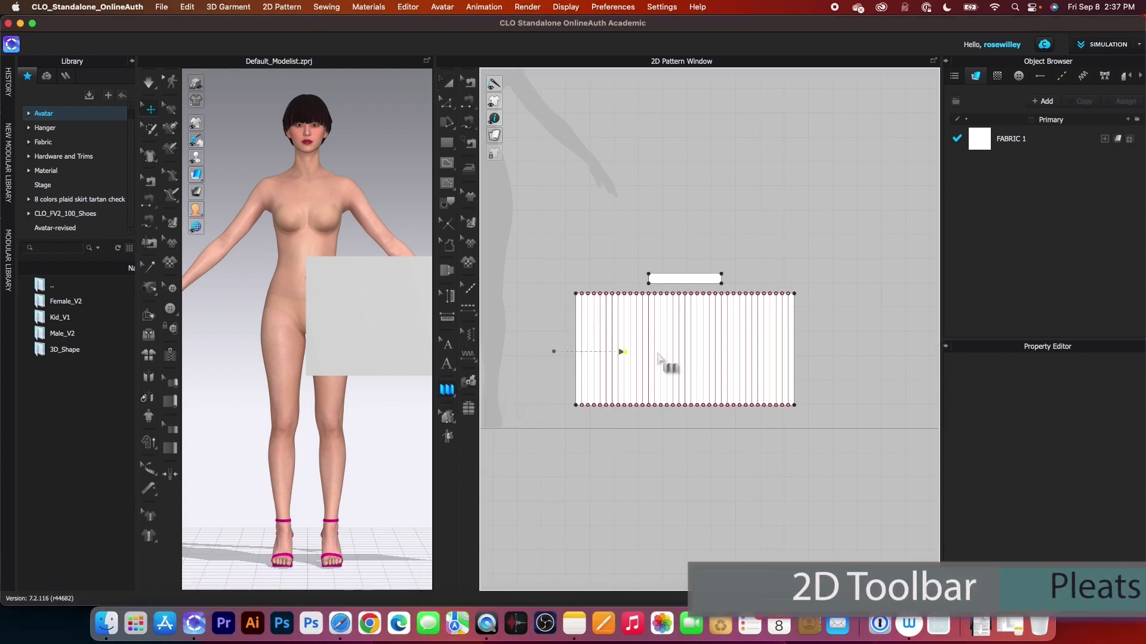
click(833, 344)
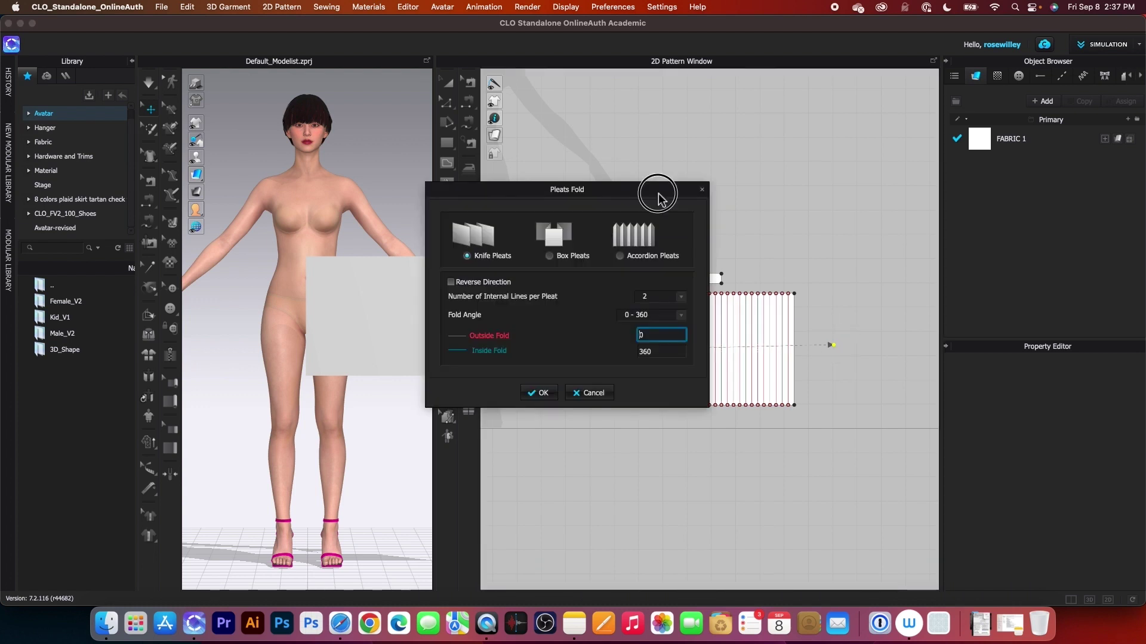
click(473, 230)
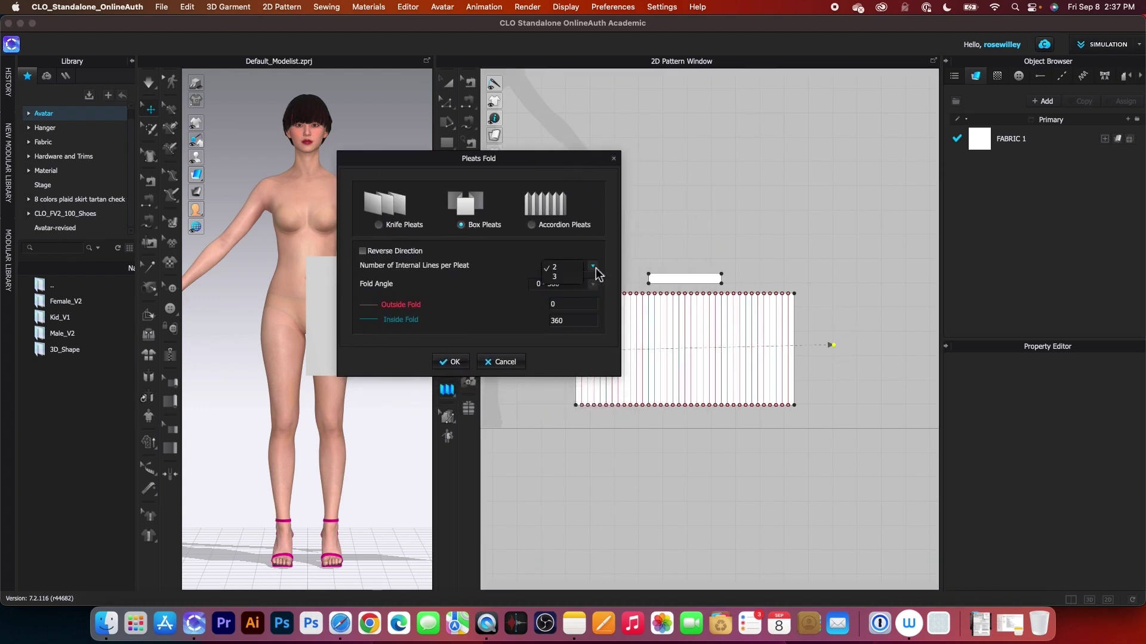
click(577, 277)
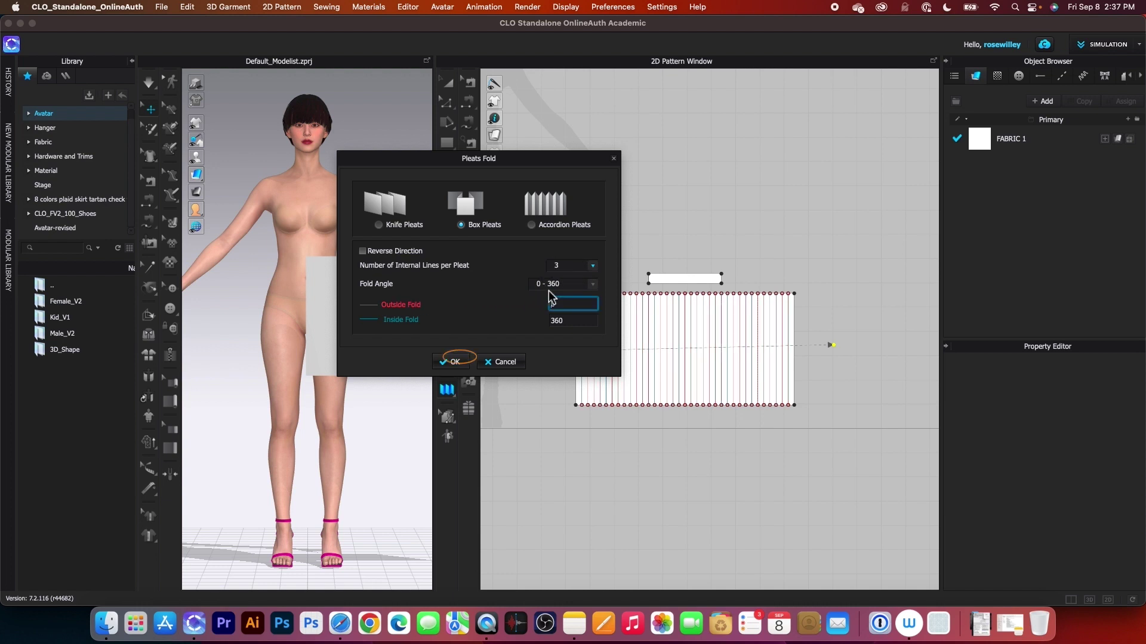
click(455, 362)
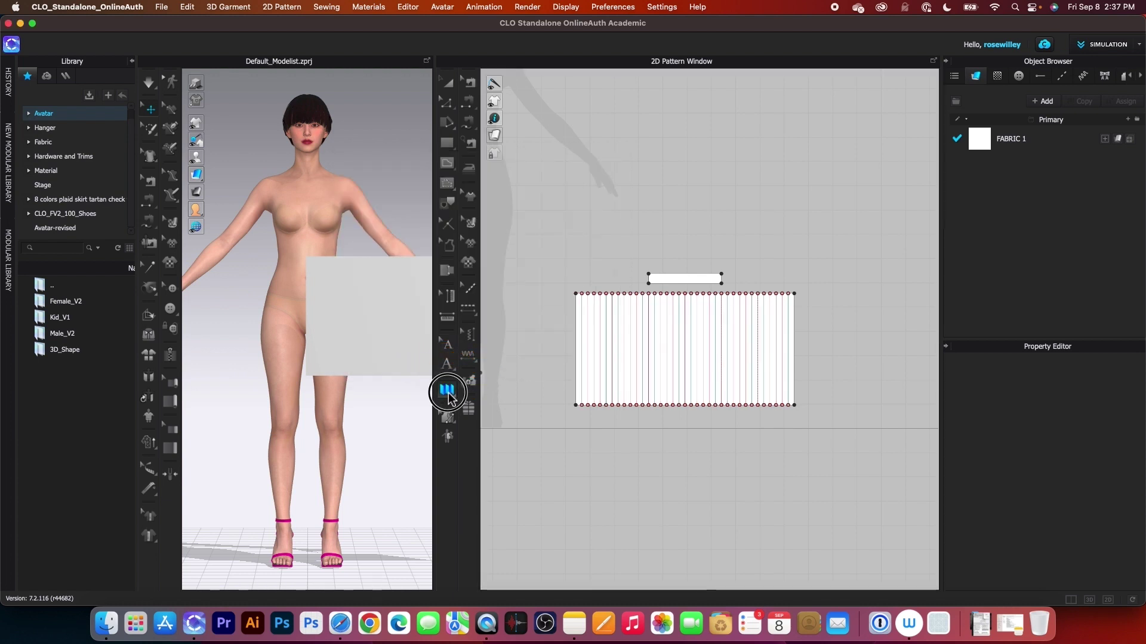
Sew the waistband's lower edge to the full top edge of the skirt panel with Pleats Sewing
click(446, 391)
click(486, 410)
click(649, 283)
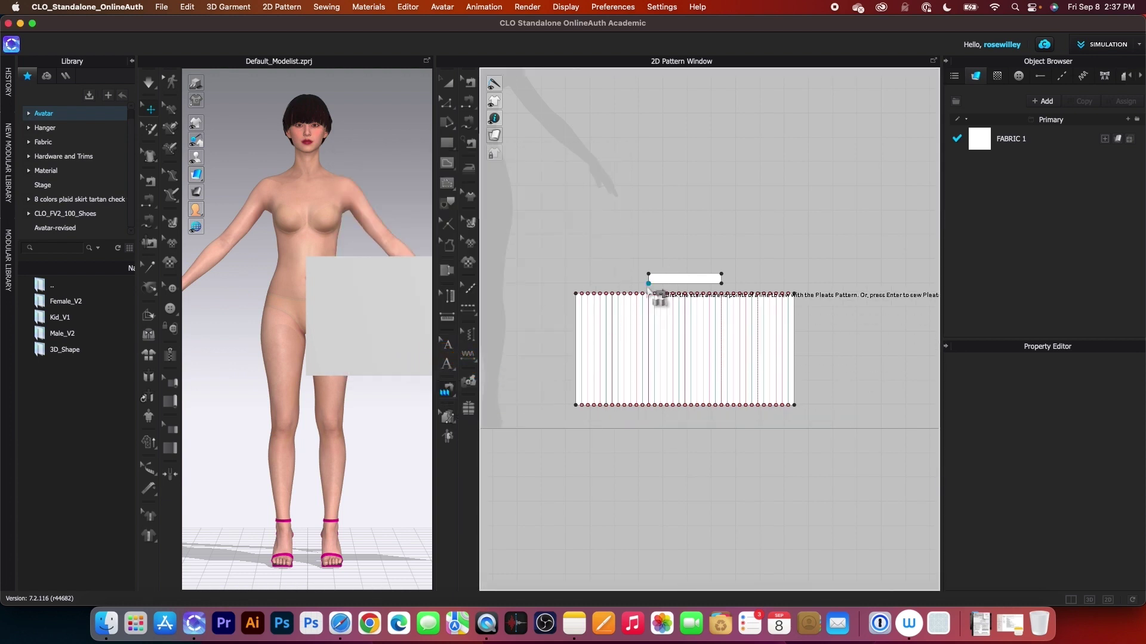
click(721, 283)
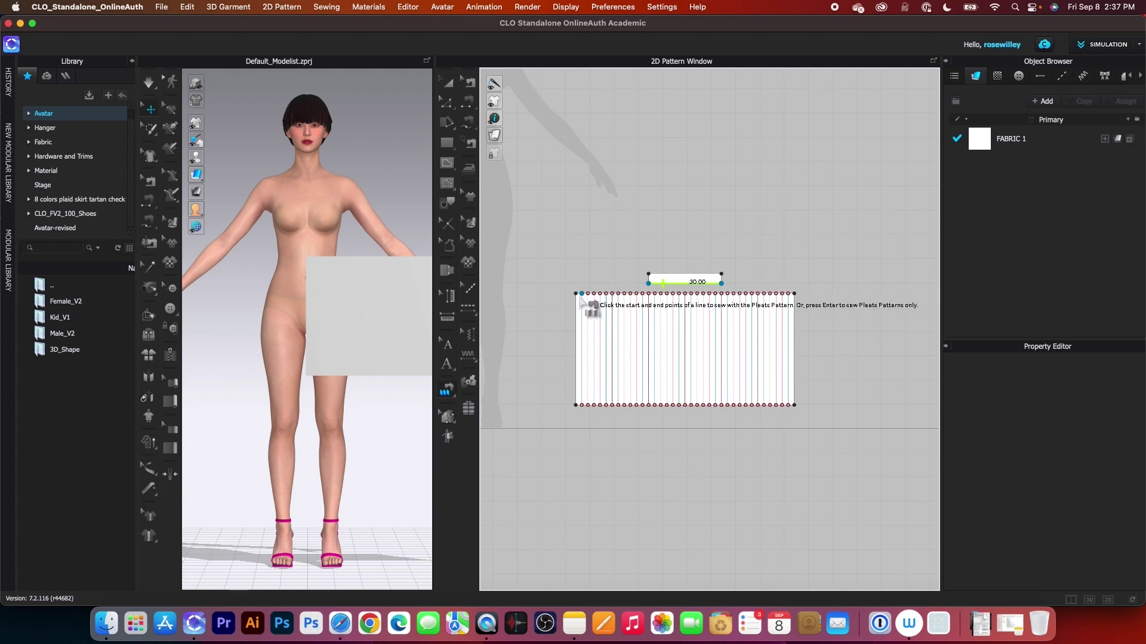
click(576, 294)
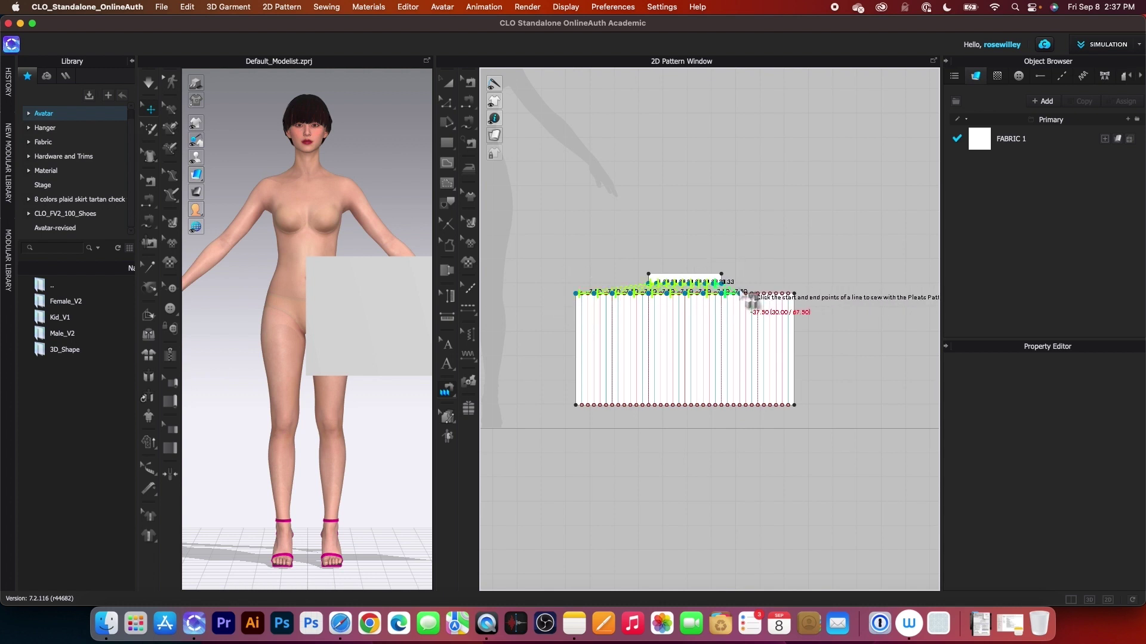
click(795, 294)
scroll(767, 296, down, 2)
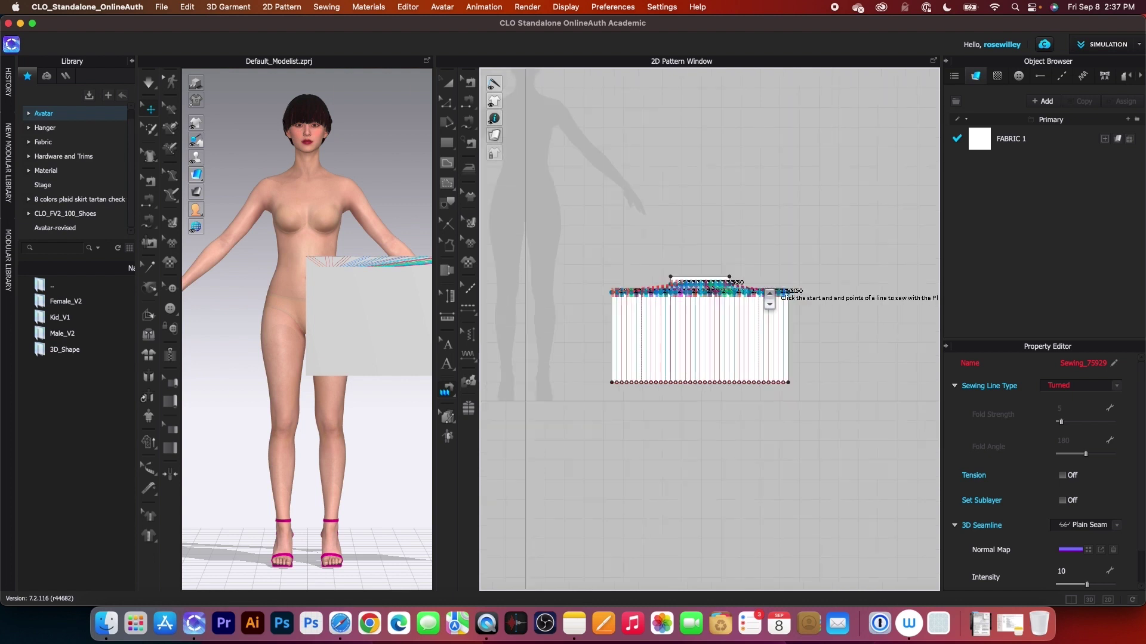
Copy the waistband and pleated skirt panel and paste the duplicate set just beyond the original panel's right edge
click(449, 87)
drag(535, 234, 800, 396)
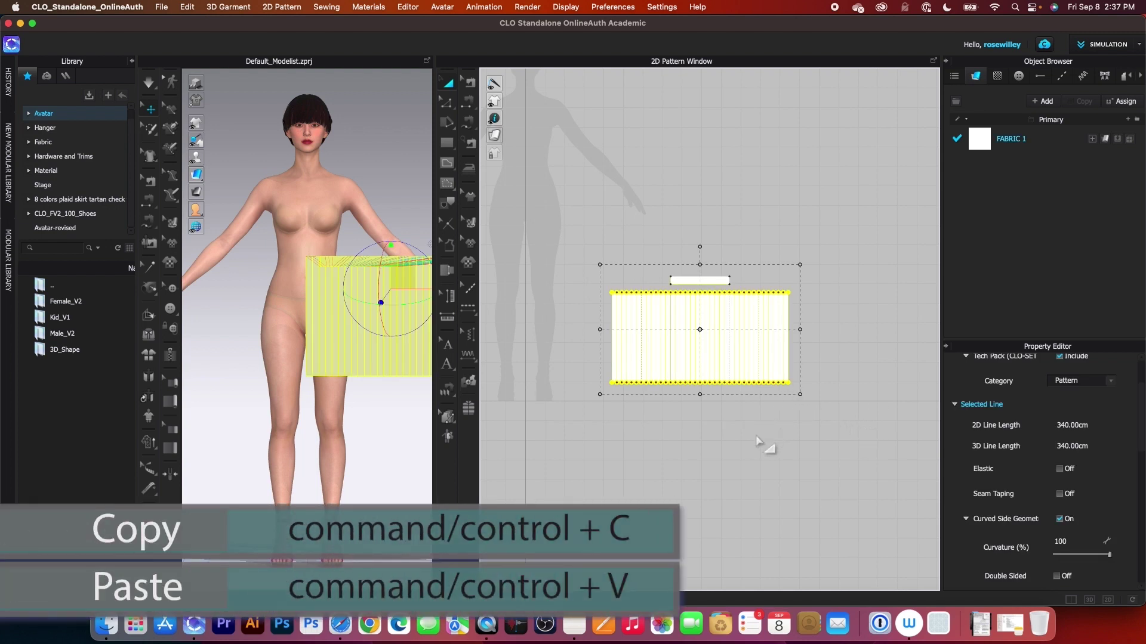
key(super+c)
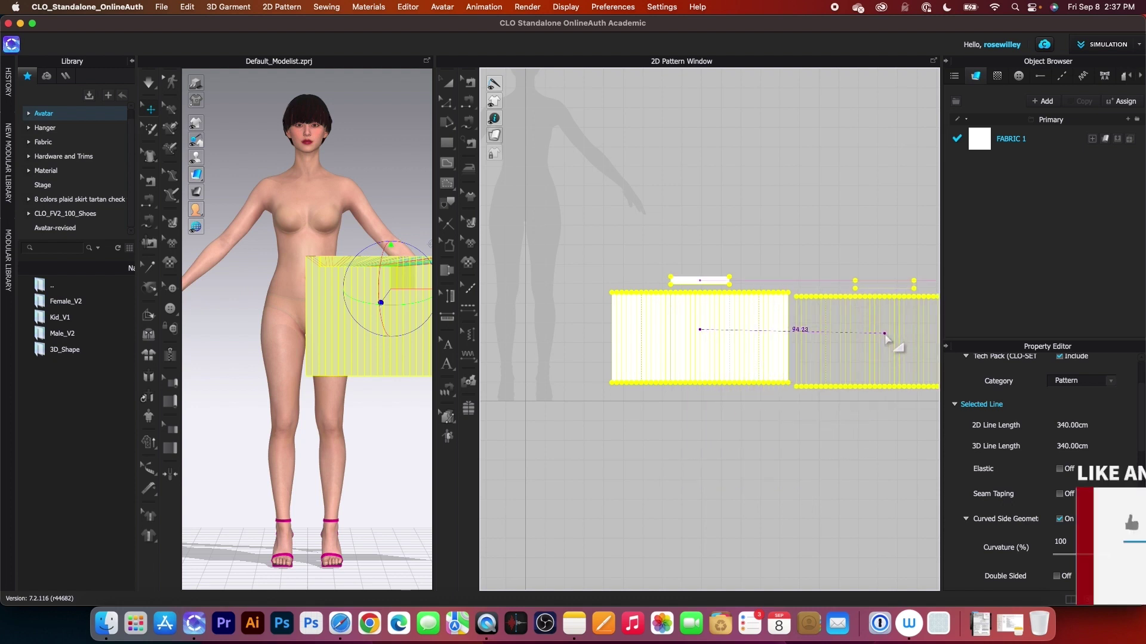
click(888, 337)
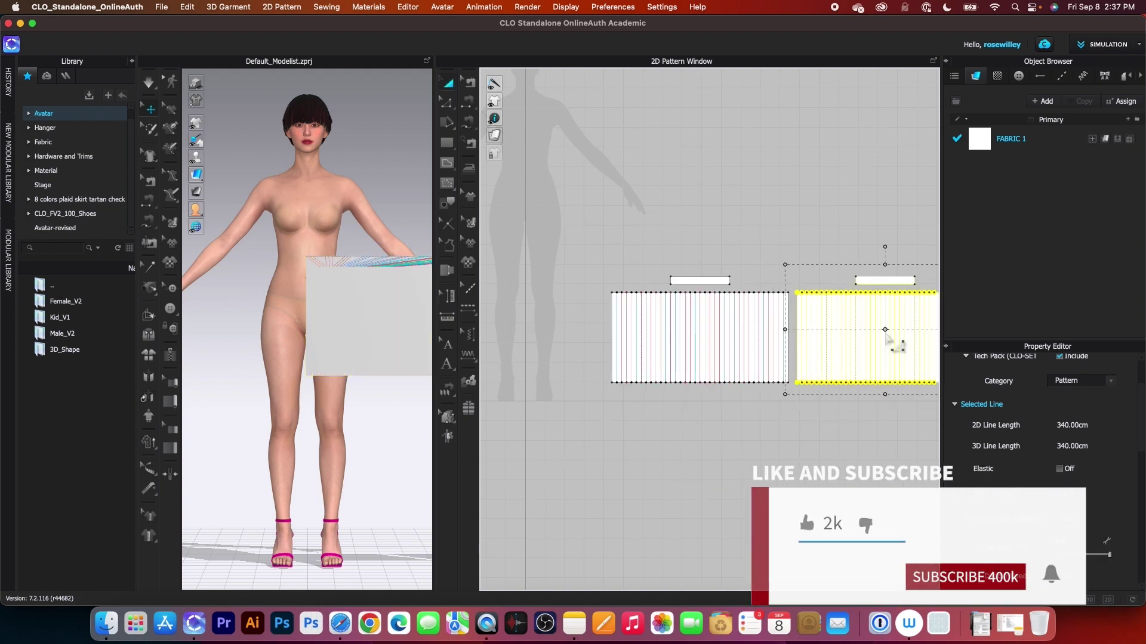
scroll(848, 358, down, 4)
scroll(837, 431, up, 4)
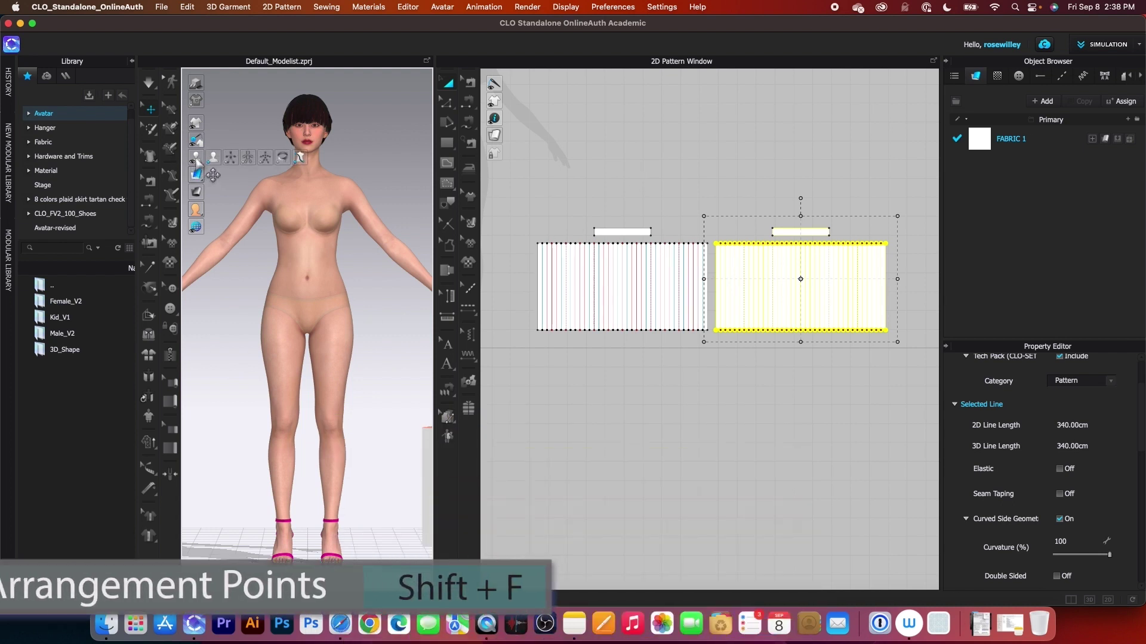
Show the avatar's arrangement points and place the original waistband and skirt panel on the front centre hip point, Body_Front_Center_5
click(196, 158)
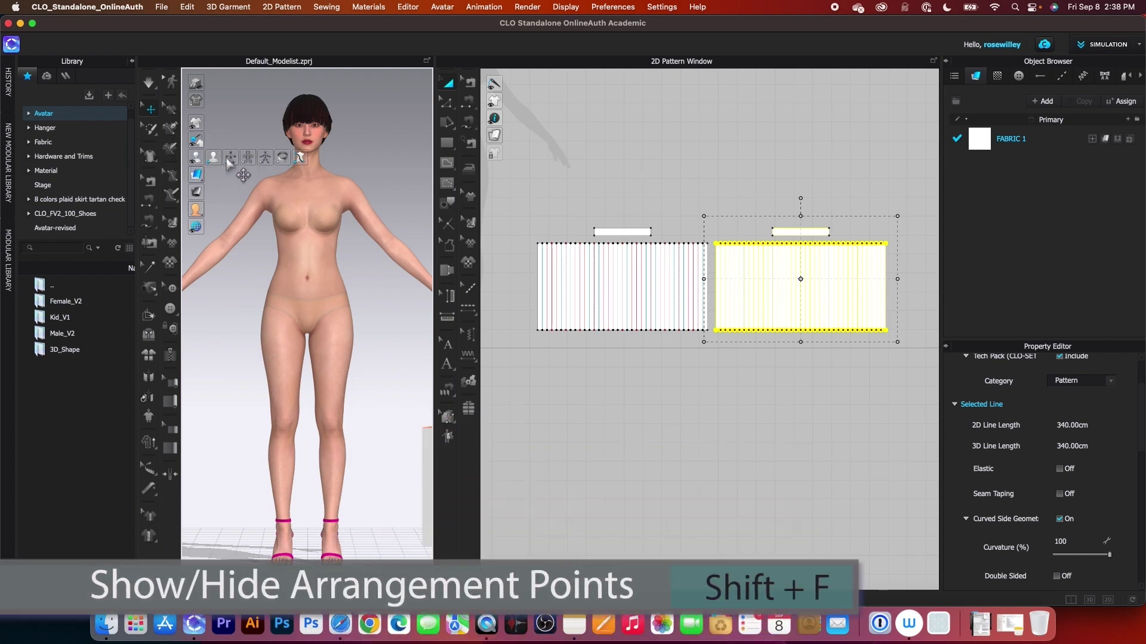
click(231, 158)
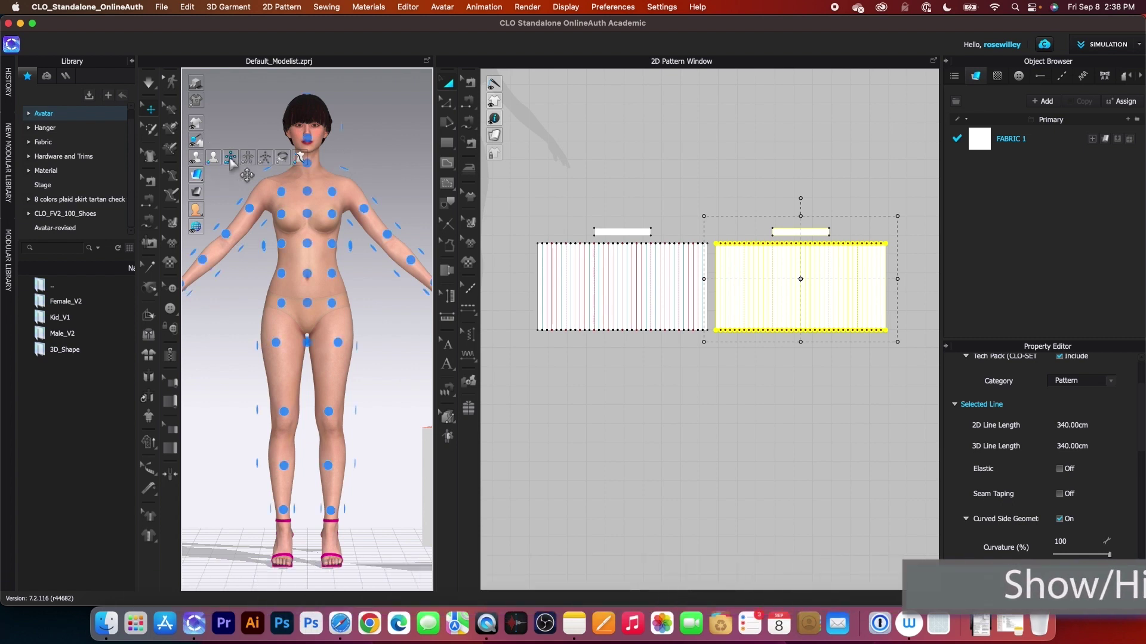
click(546, 207)
drag(719, 376, 712, 387)
mouse_move(311, 306)
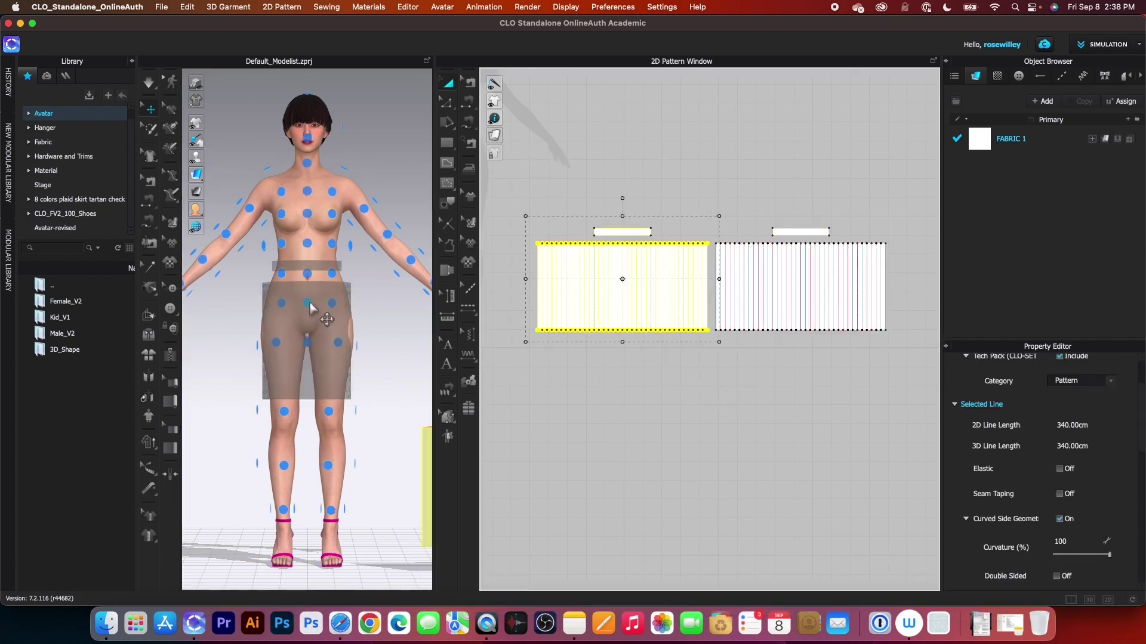
click(311, 306)
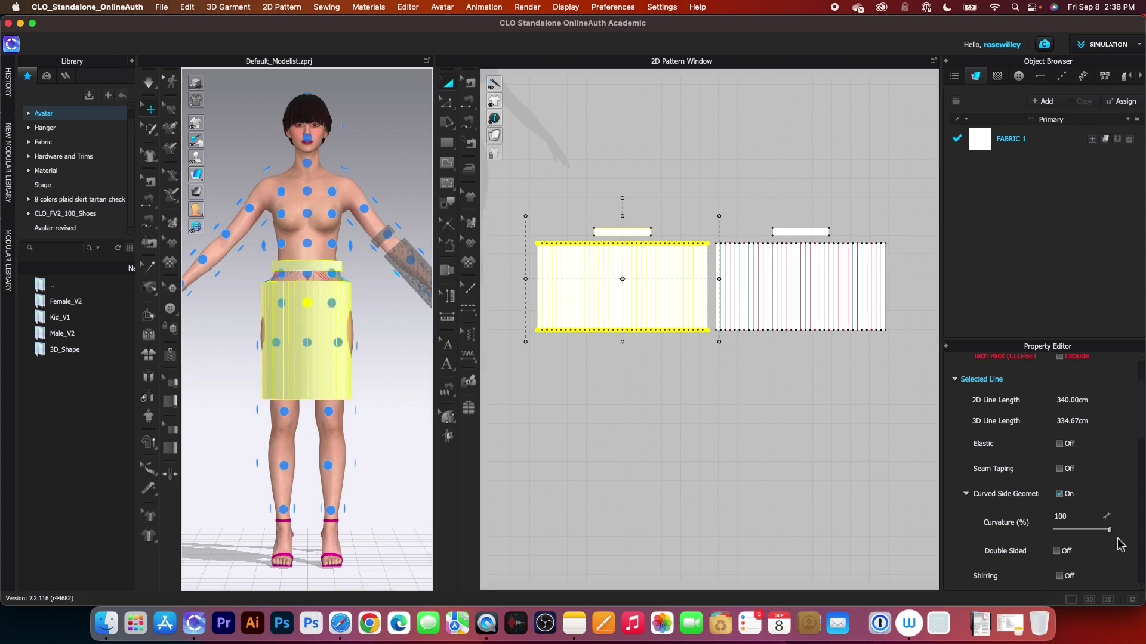
Set the arrangement shape style of the front waistband and skirt panel to Flat
scroll(1083, 519, down, 8)
scroll(1079, 512, down, 5)
click(1095, 451)
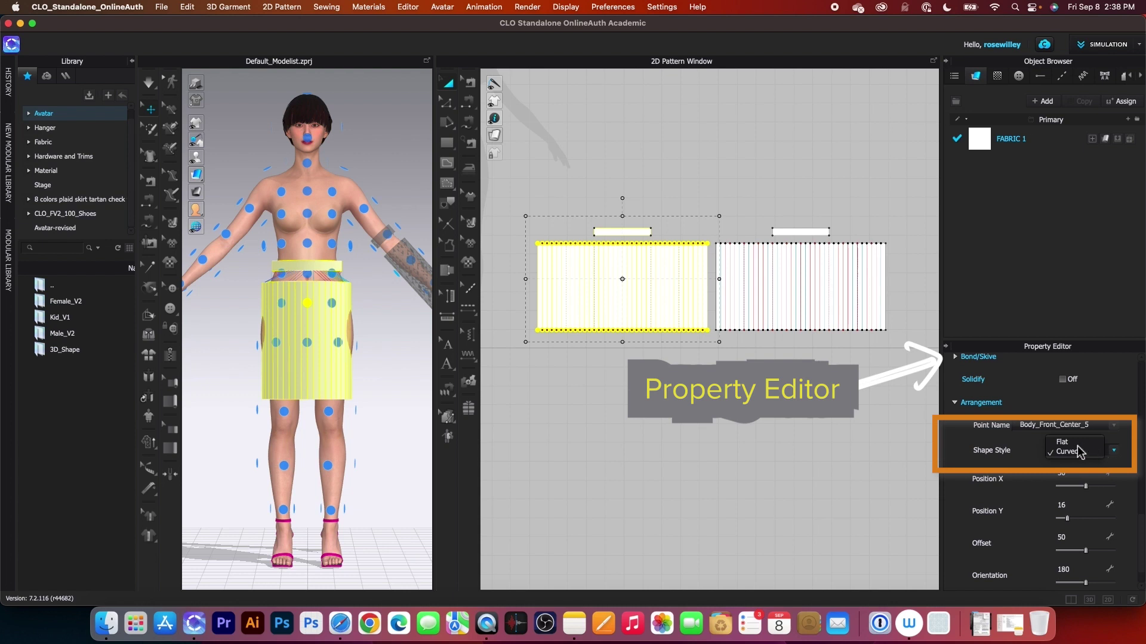
click(1063, 442)
Place the duplicate waistband and skirt panel on the back centre hip point, Body_Back_Center_5, with the Flat shape style
scroll(583, 412, down, 2)
drag(689, 209, 885, 397)
key(8)
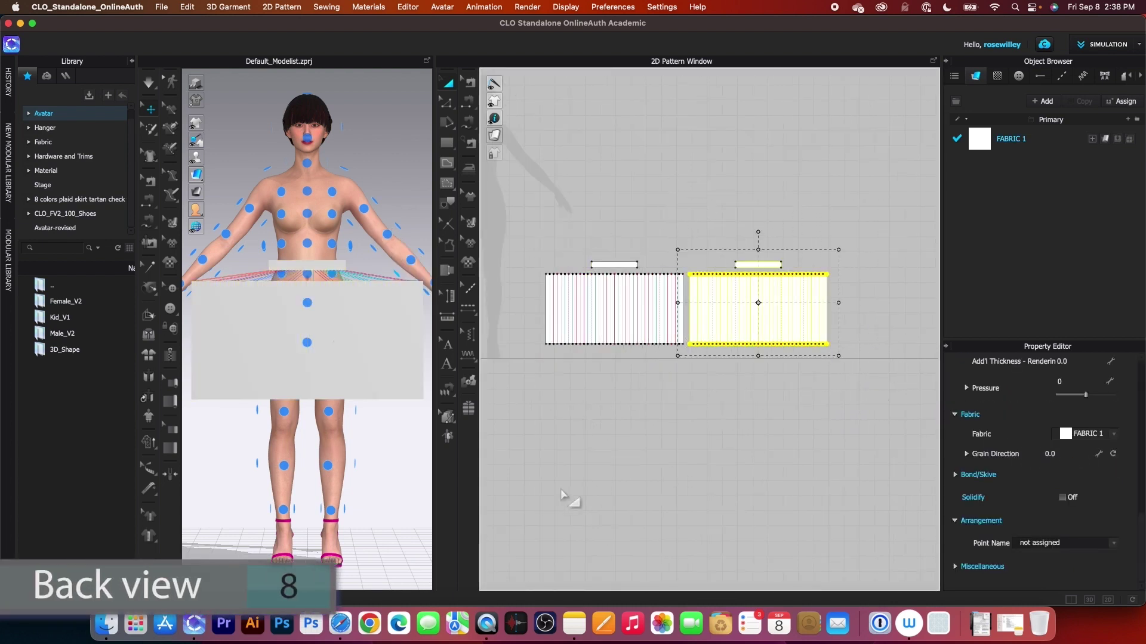
click(306, 306)
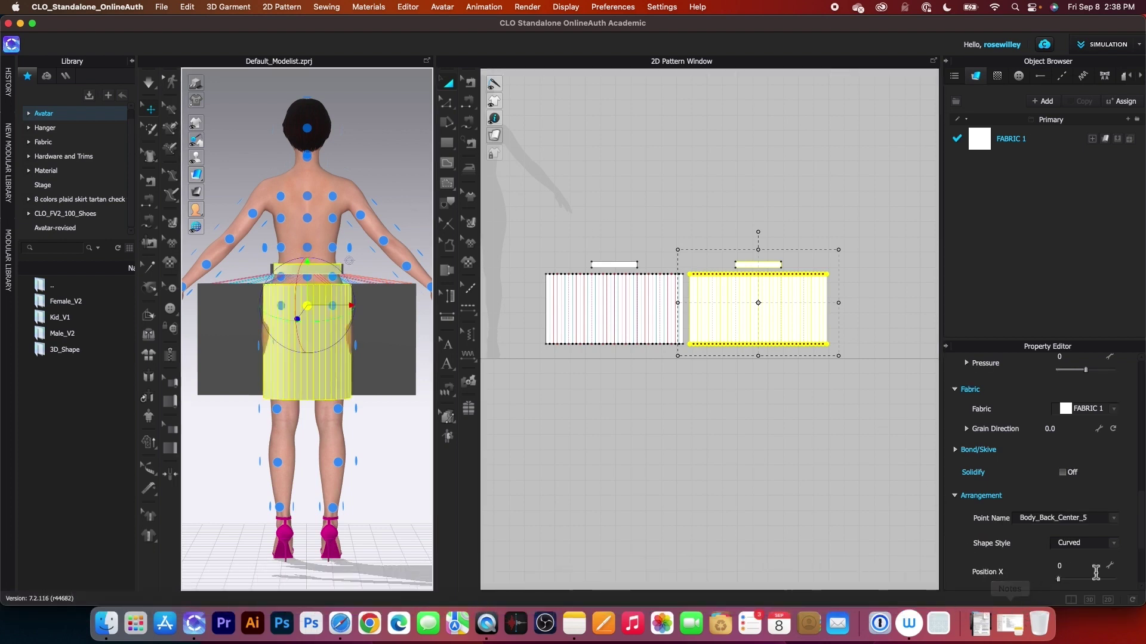
click(1113, 546)
click(1068, 533)
Strengthen all four pattern pieces of the front and back skirt
key(2)
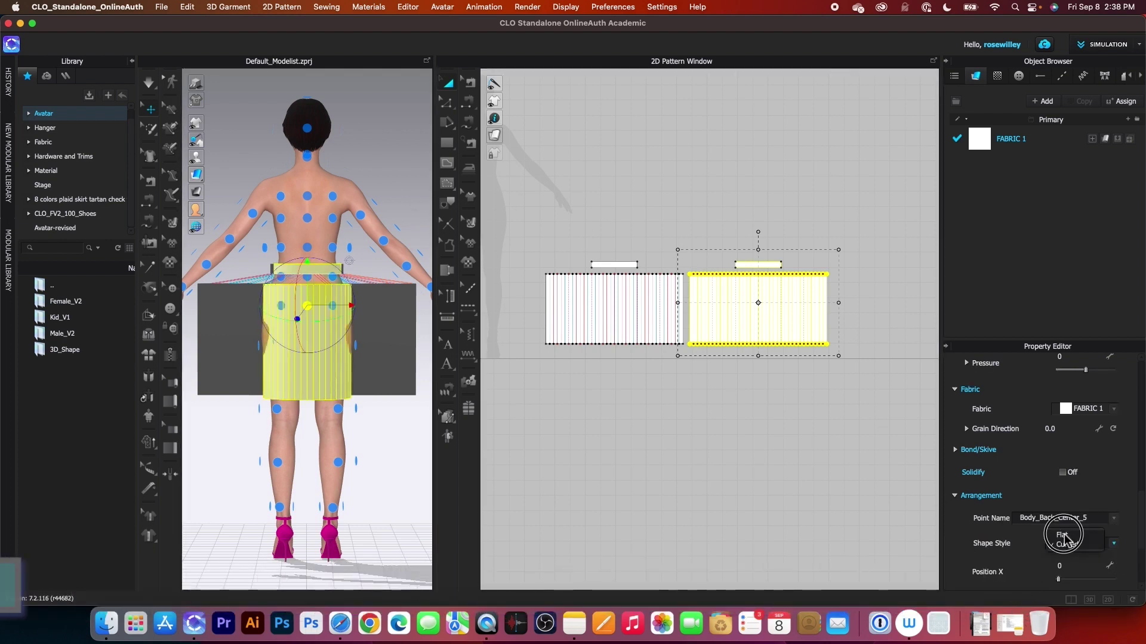
scroll(379, 430, down, 2)
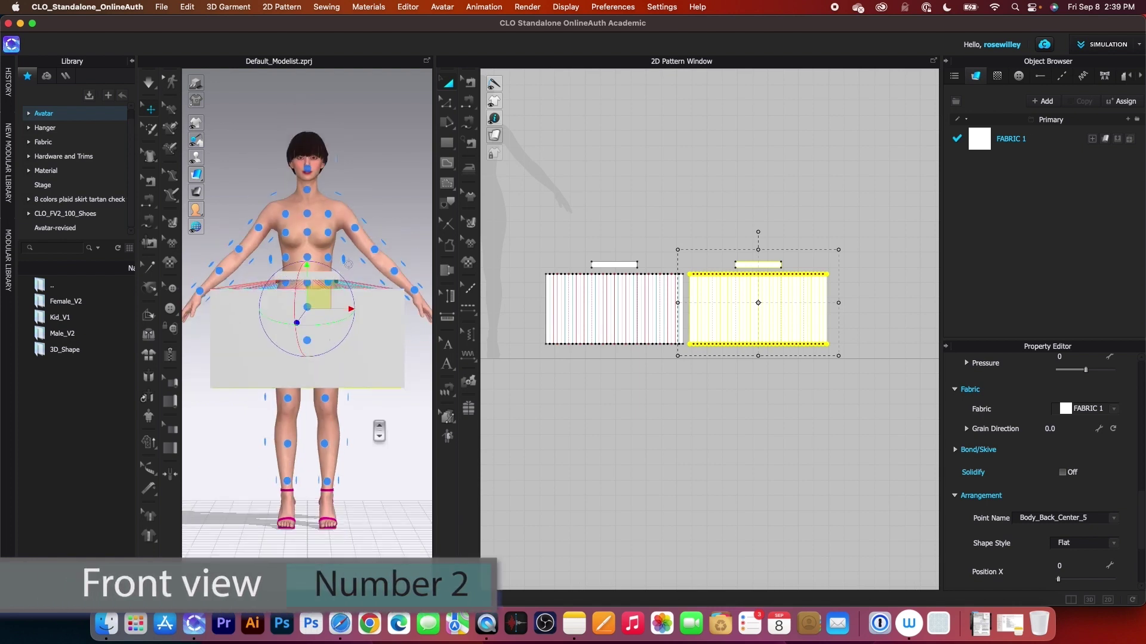
drag(519, 228, 933, 389)
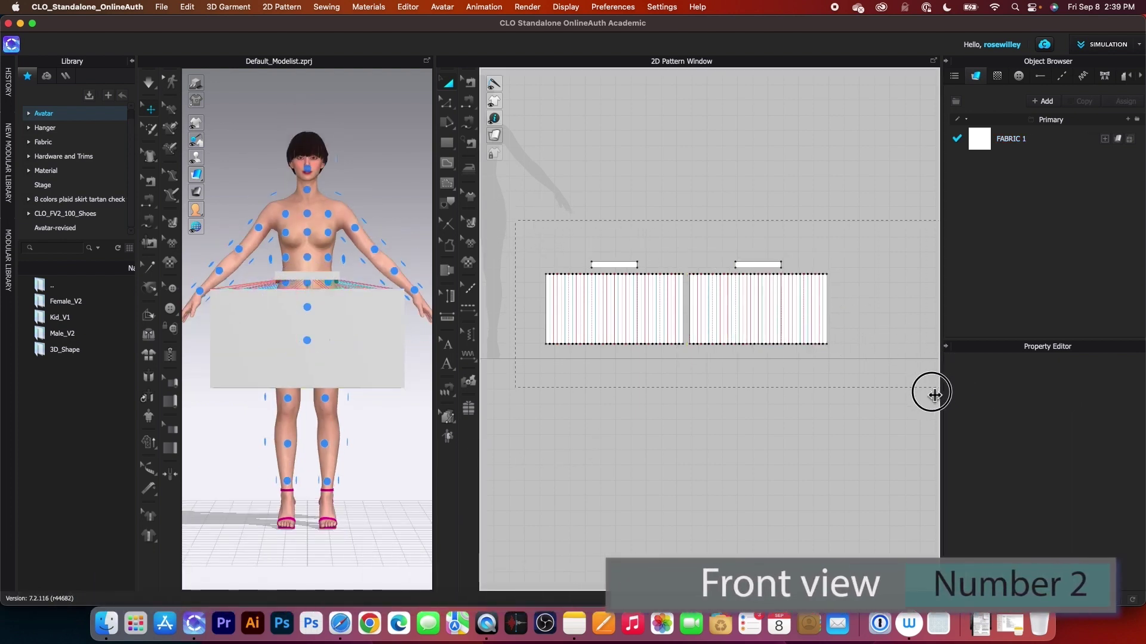
right_click(782, 311)
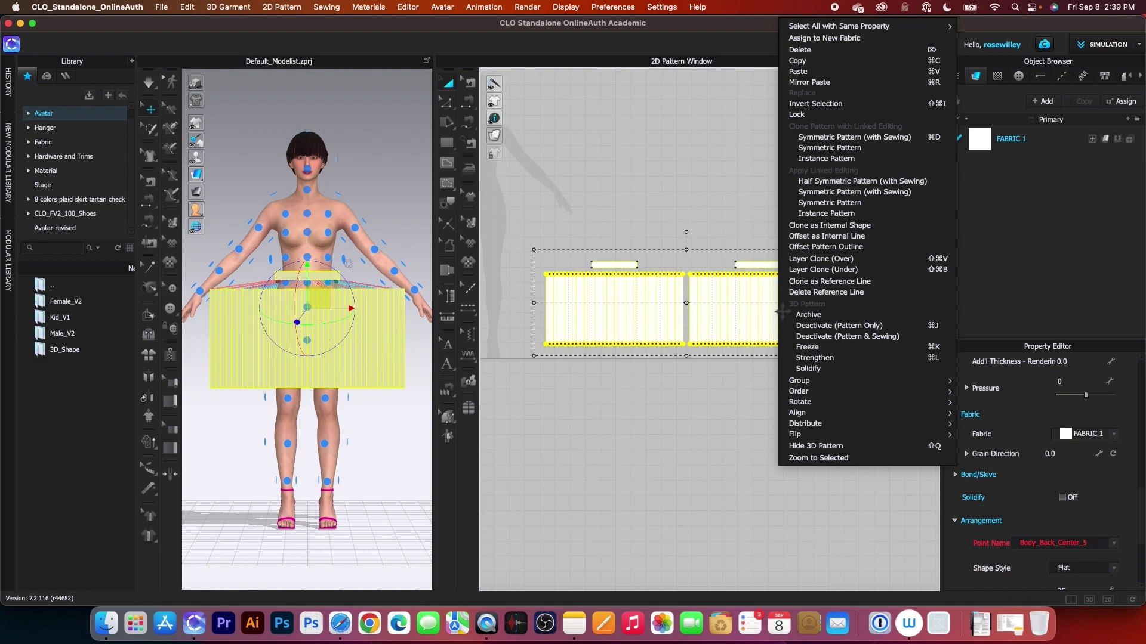
click(818, 358)
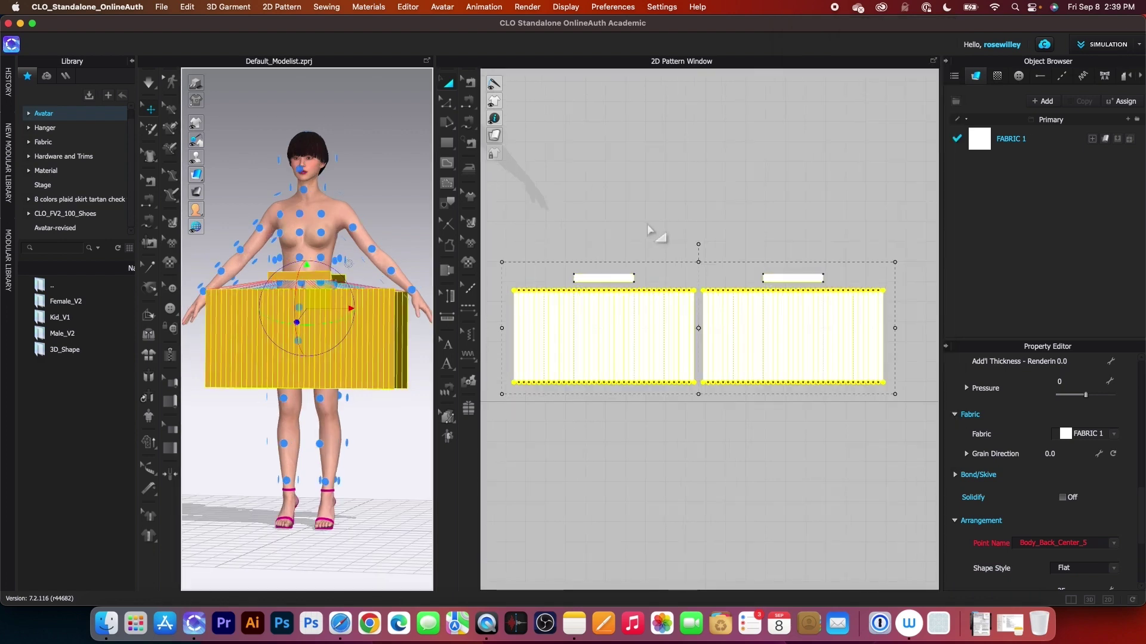
Sew the front and back waistbands together along both of their short side edges
click(470, 104)
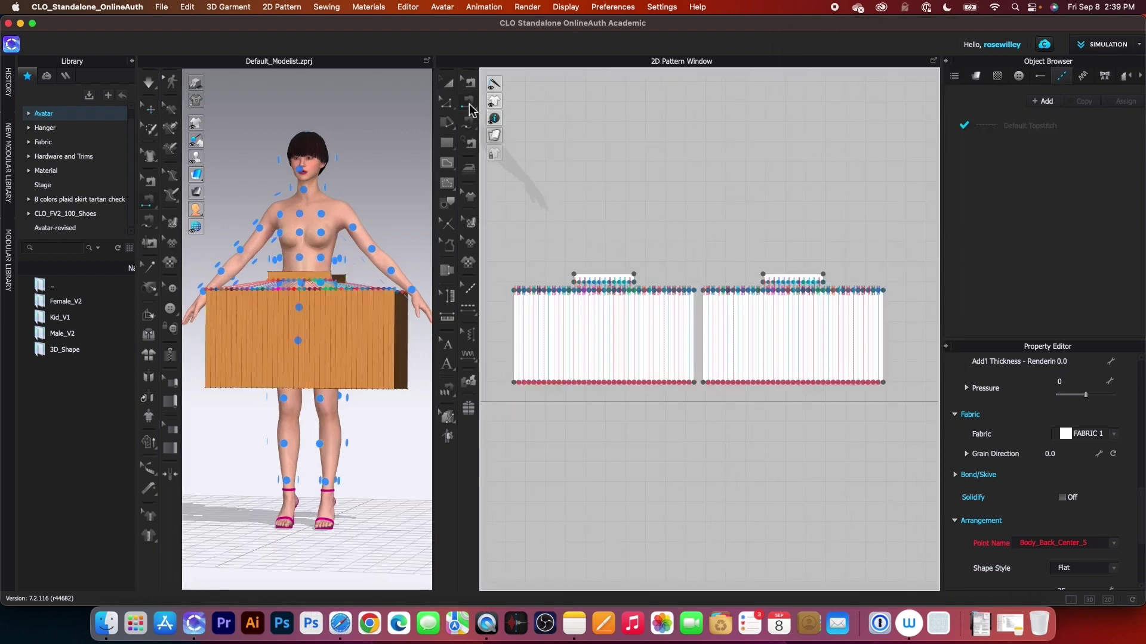
click(649, 290)
click(776, 280)
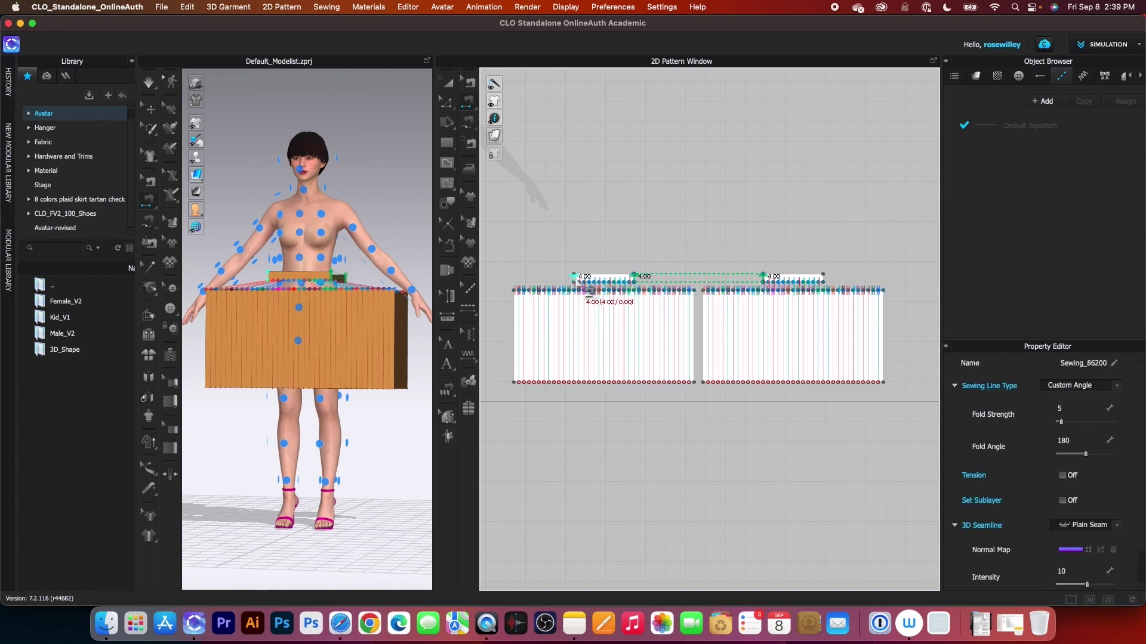
click(590, 291)
click(823, 279)
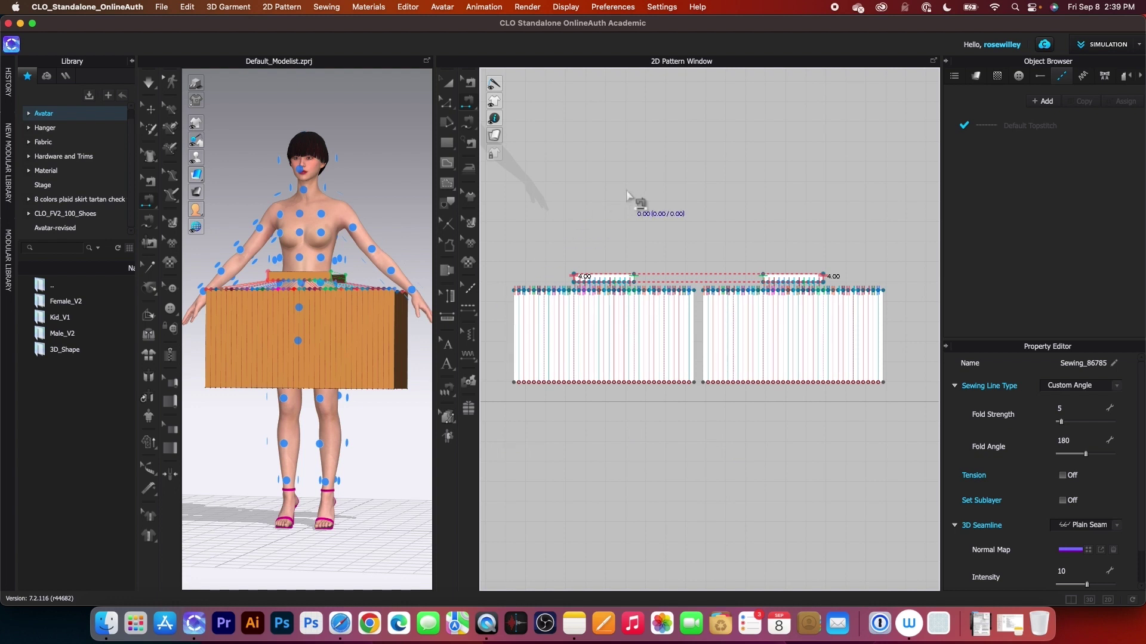
Simulate the garment to drape the strengthened skirt and waistband around the avatar
scroll(384, 233, up, 2)
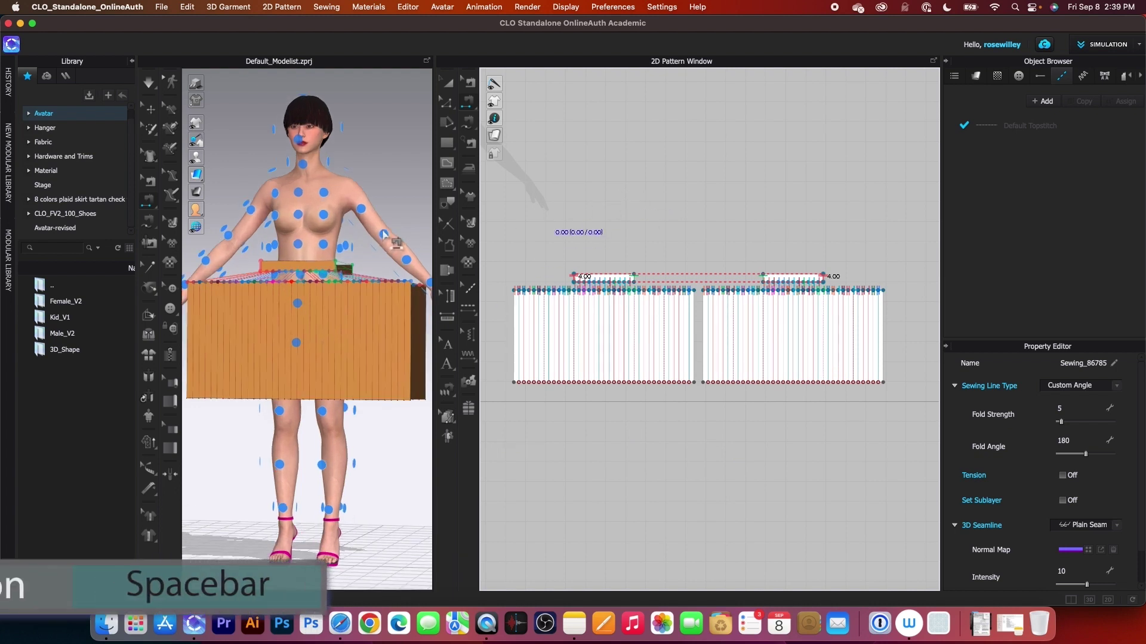
scroll(385, 236, up, 2)
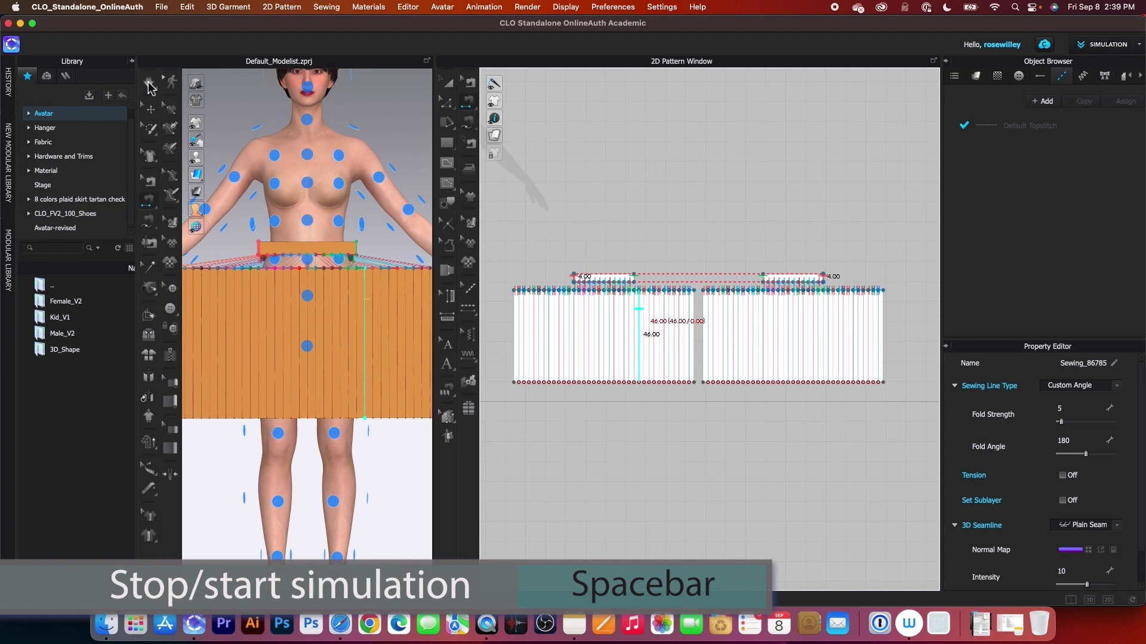
key(space)
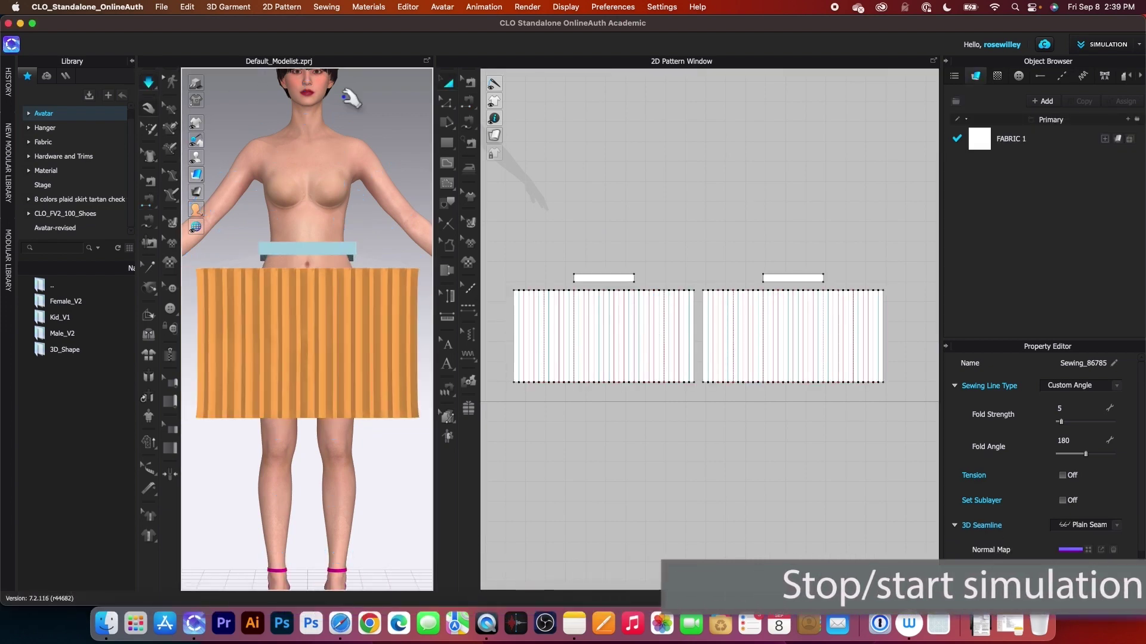
Raise all four pattern pieces together to the avatar's waist and simulate the skirt again
scroll(620, 212, down, 2)
click(451, 87)
drag(511, 219, 874, 397)
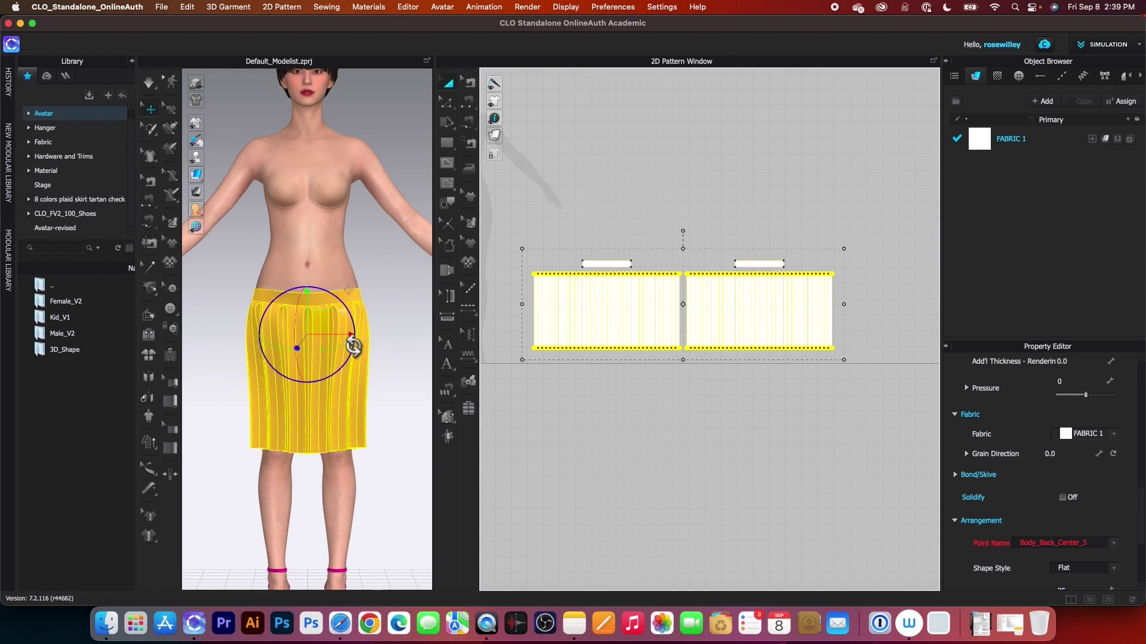
drag(320, 324, 319, 283)
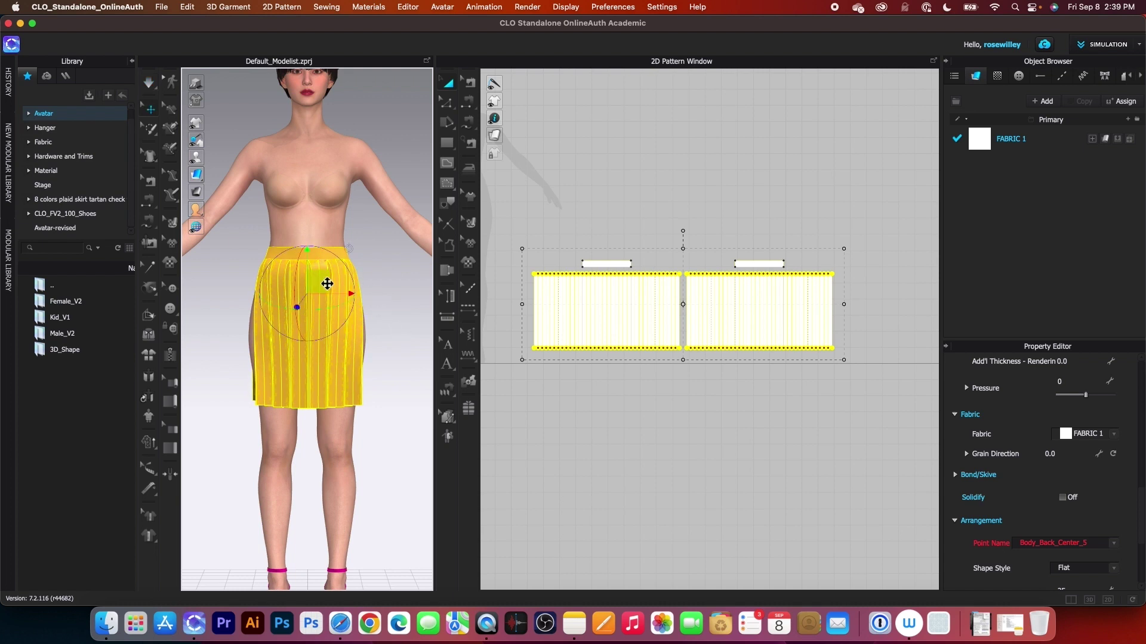
key(space)
Sew both side edges of the front and back skirt panels together and simulate the closed skirt
right_drag(325, 281, 382, 281)
scroll(697, 341, up, 2)
scroll(696, 342, up, 1)
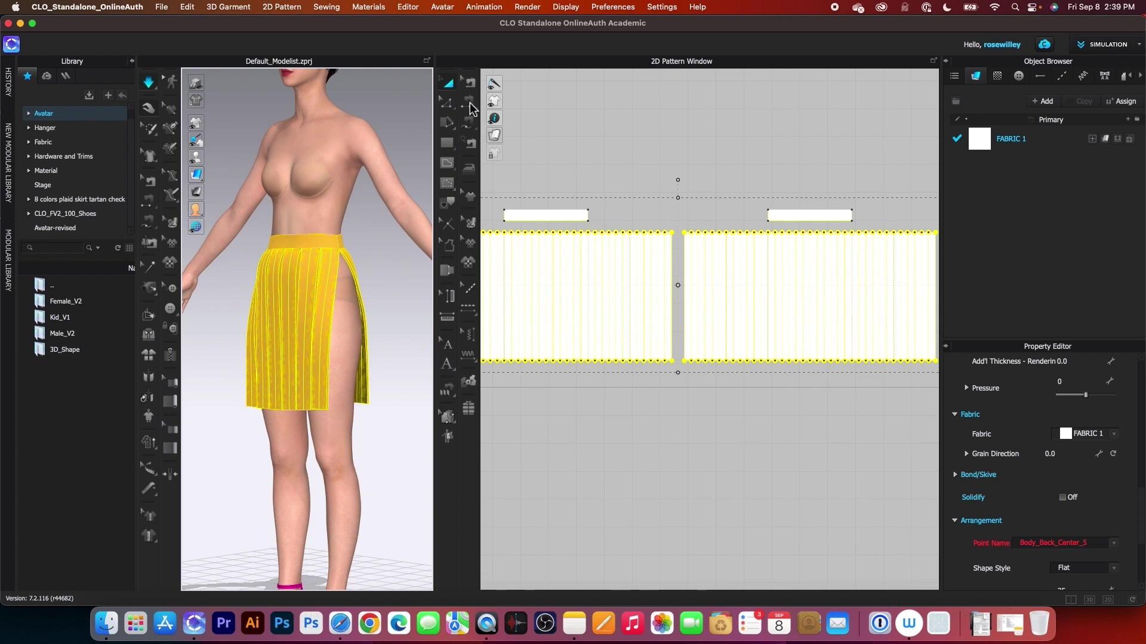
click(470, 105)
click(672, 269)
click(684, 270)
scroll(684, 270, down, 1)
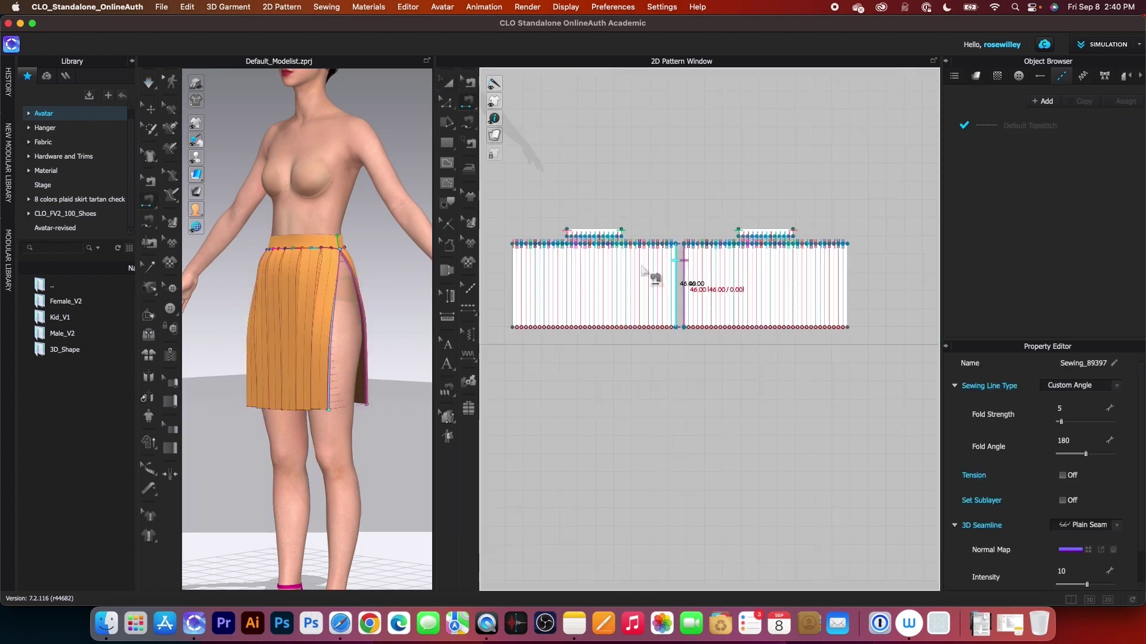
click(515, 279)
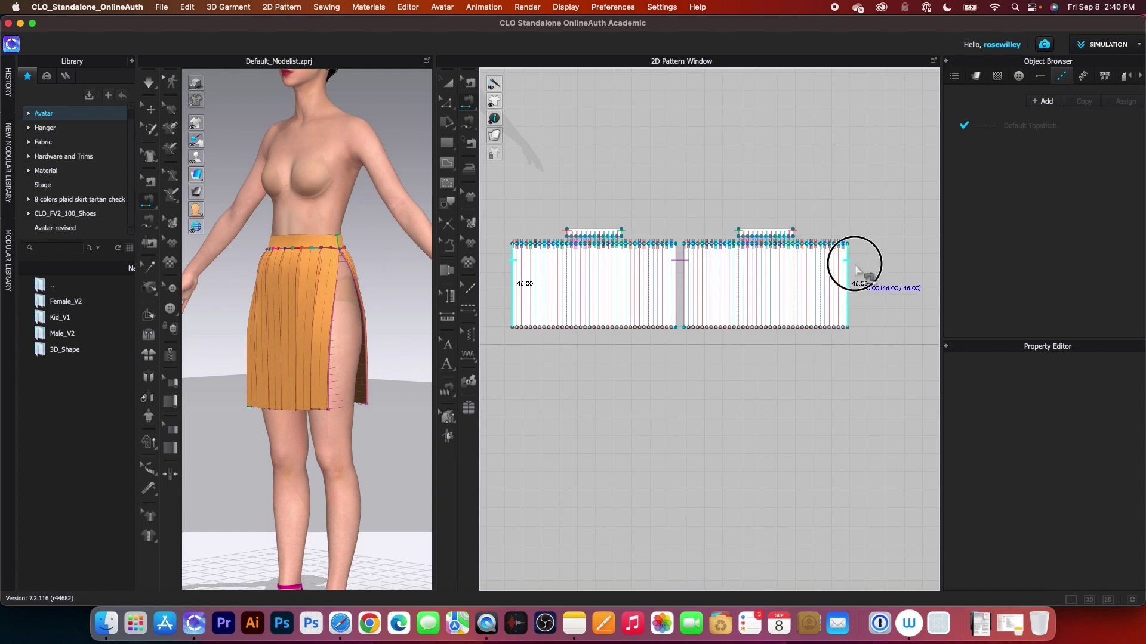
click(857, 272)
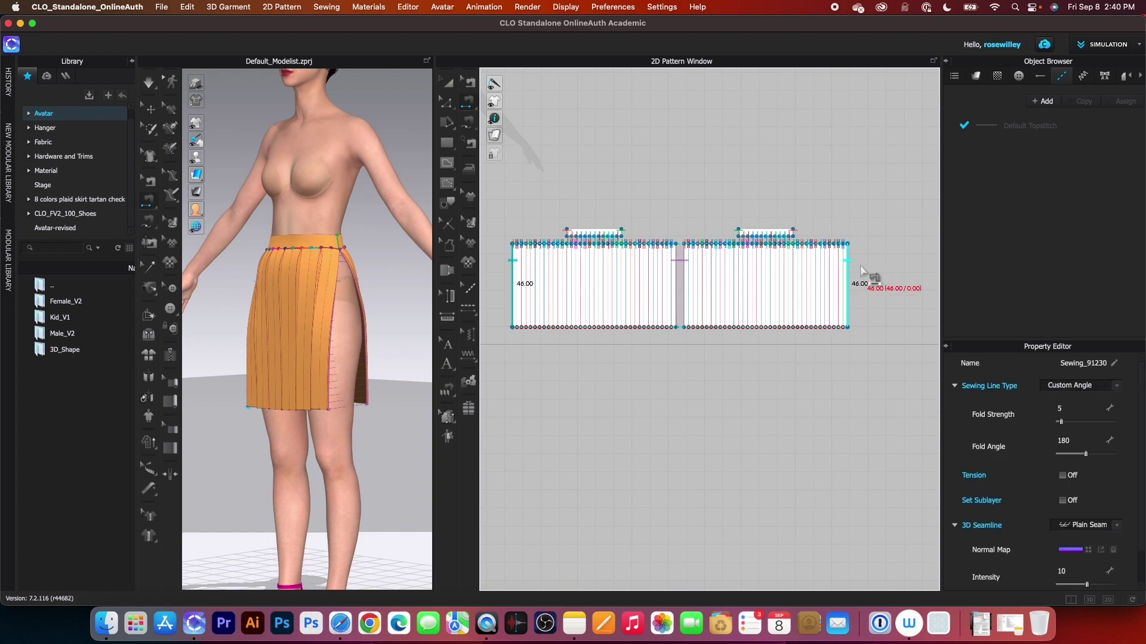
click(449, 87)
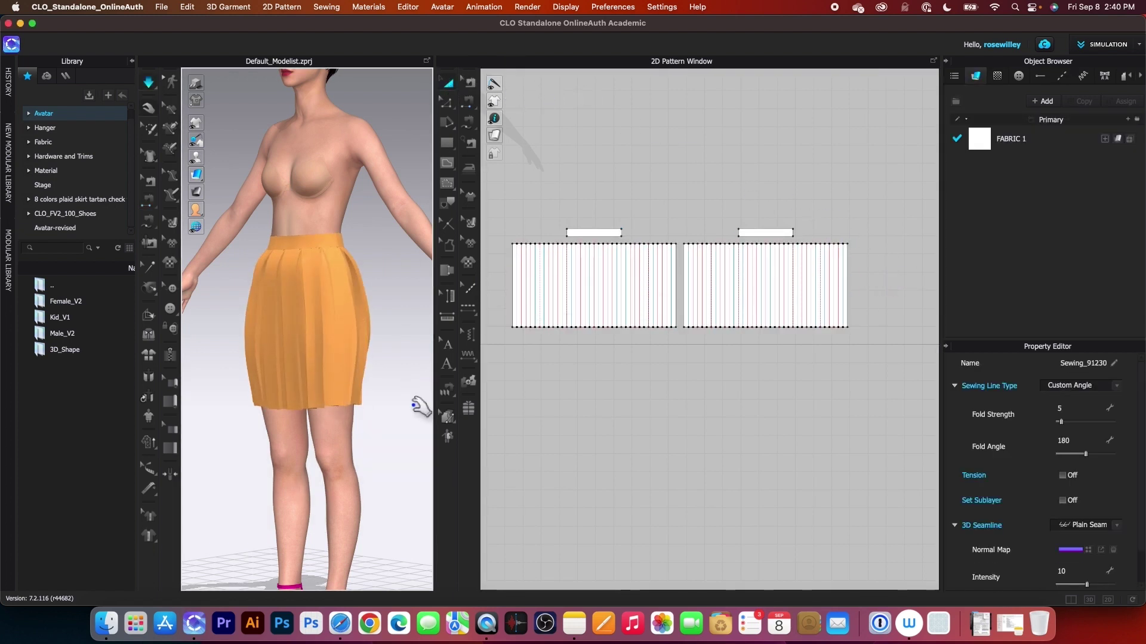
Show the avatar from the front with the high-quality 3D render turned on
key(2)
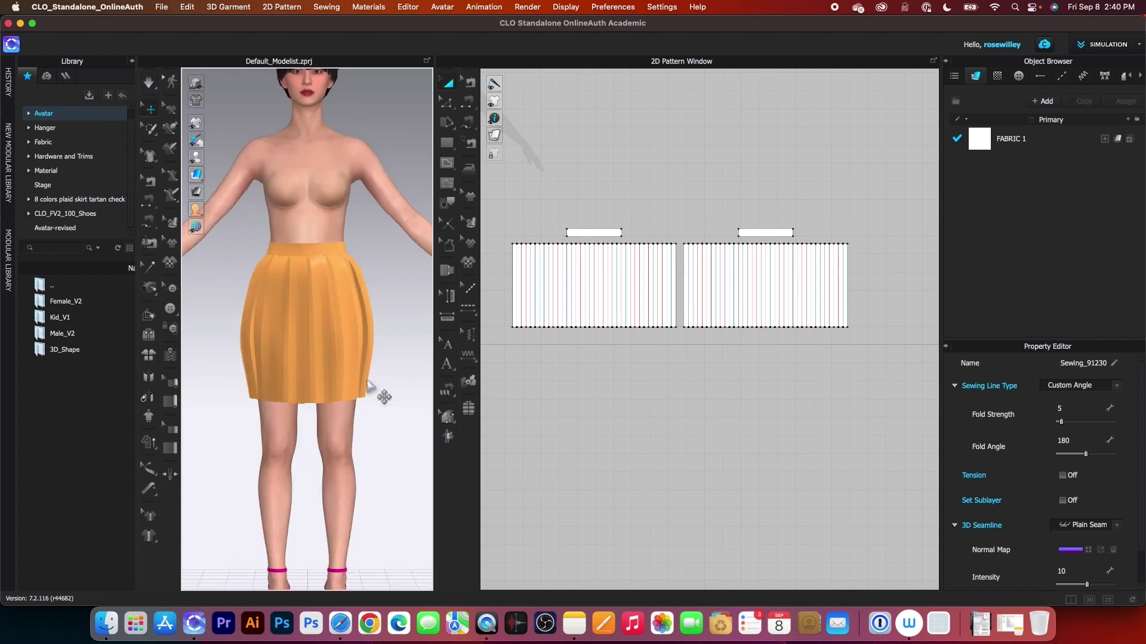
click(197, 84)
scroll(334, 381, up, 3)
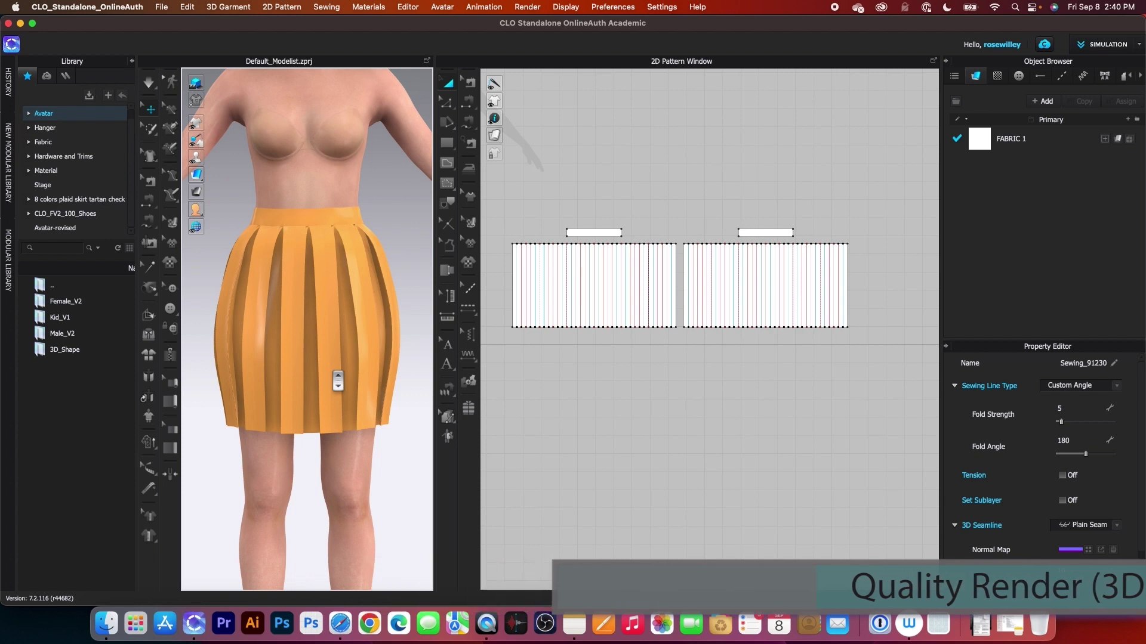
scroll(524, 230, down, 1)
Remove the strengthening from all four skirt and waistband pattern pieces
drag(525, 231, 836, 370)
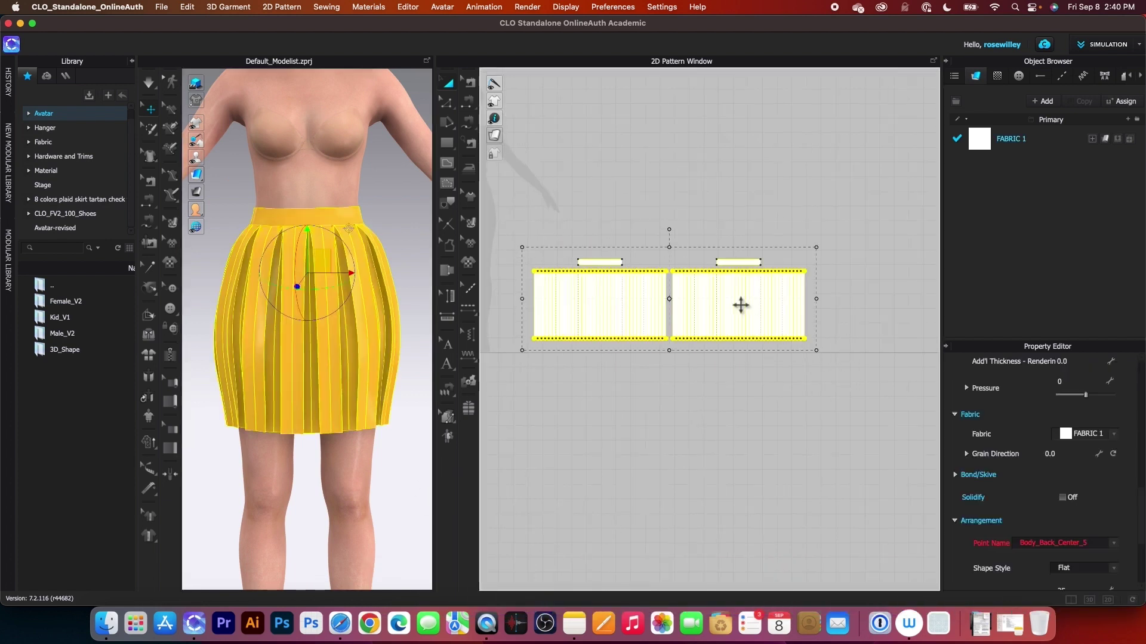
right_click(739, 303)
click(880, 357)
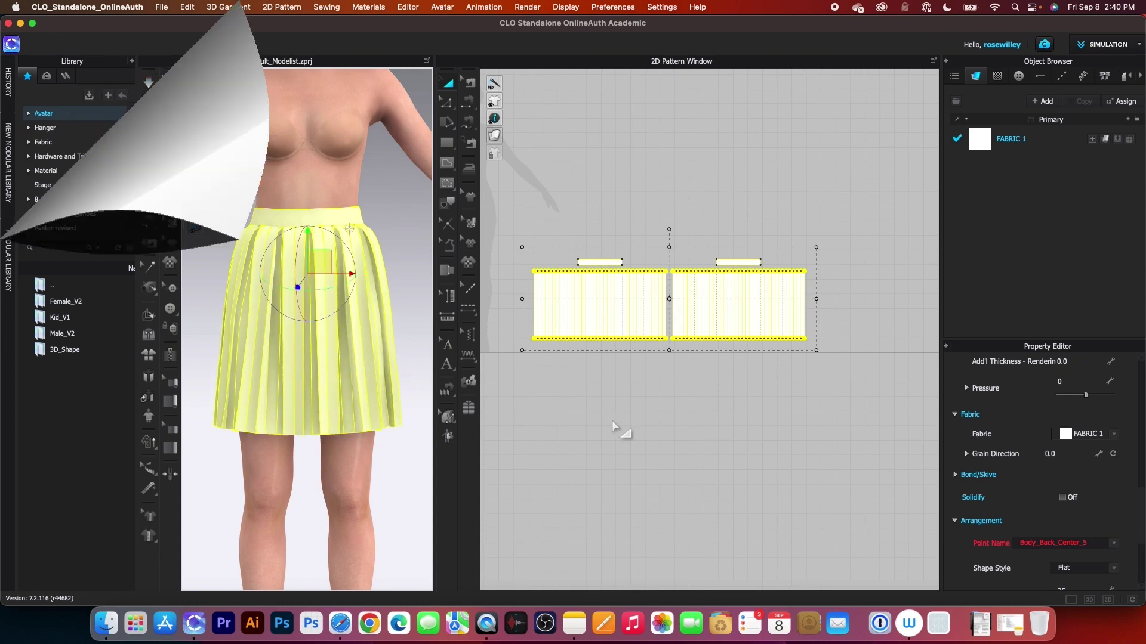
Search the Fabric library for "wool" and replace FABRIC 1 with Wool_Cashmere.zfab
right_drag(327, 508, 345, 499)
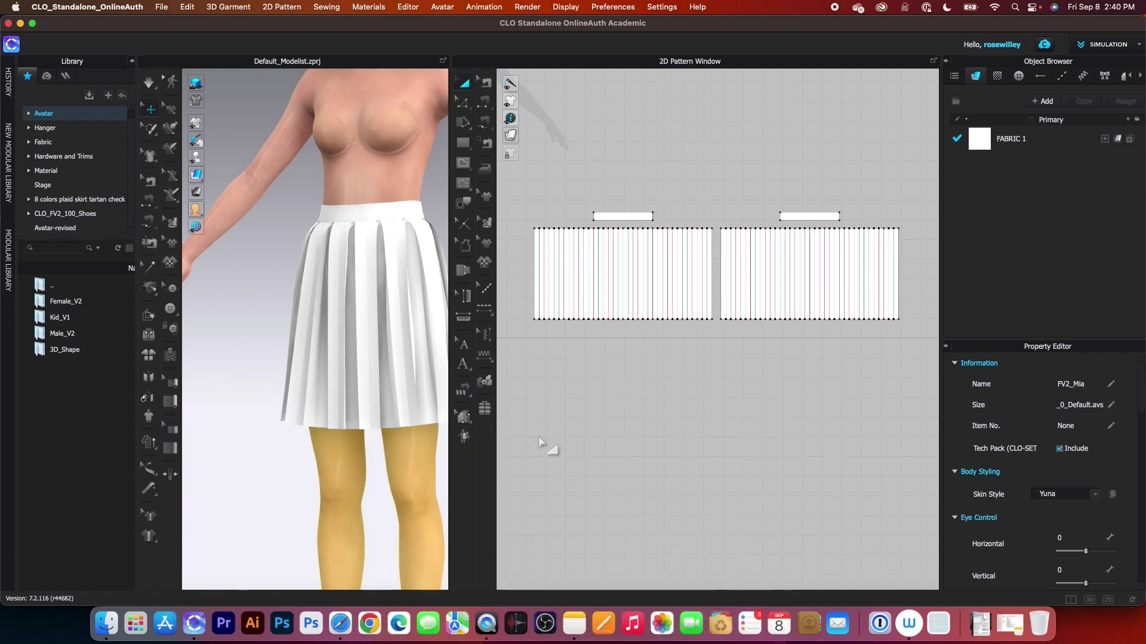
scroll(338, 458, down, 5)
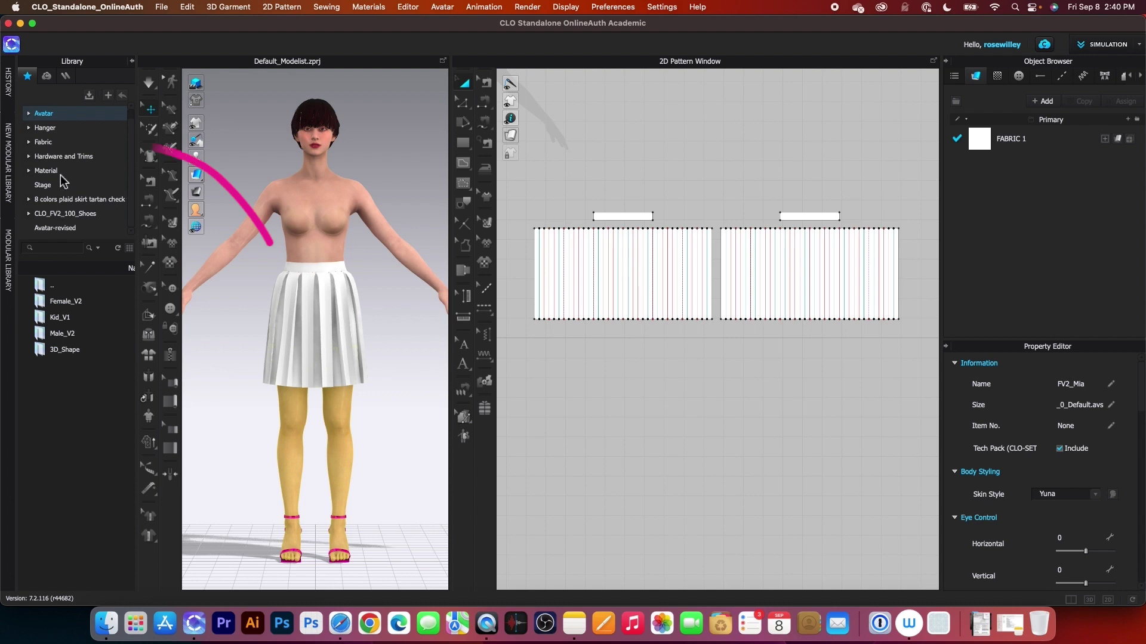
click(44, 142)
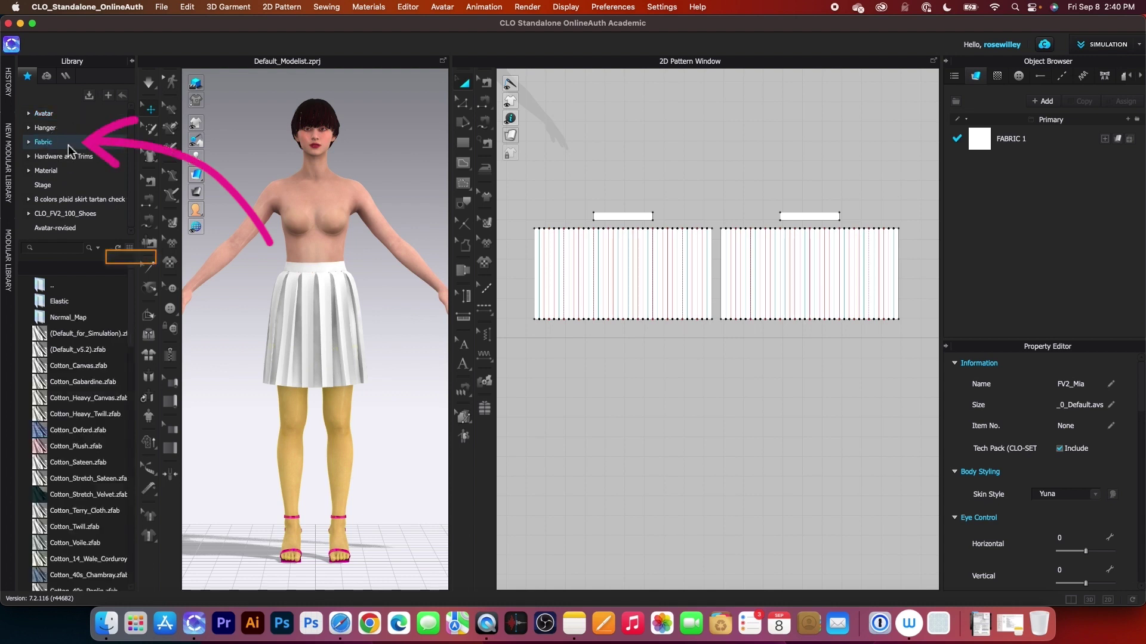
click(68, 249)
text(wool)
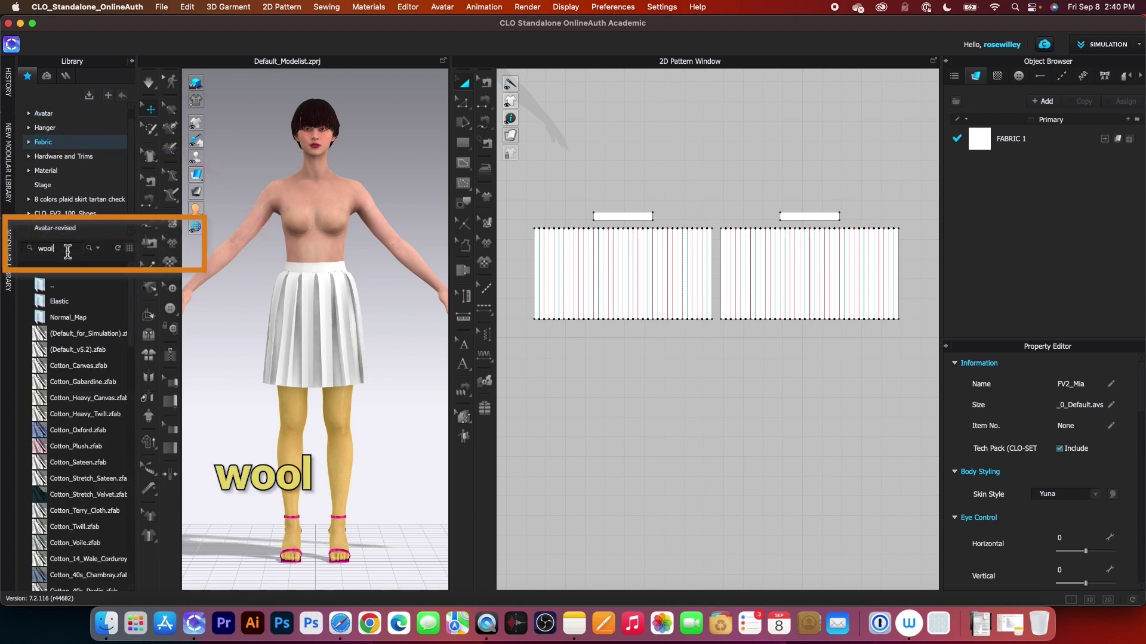
key(Return)
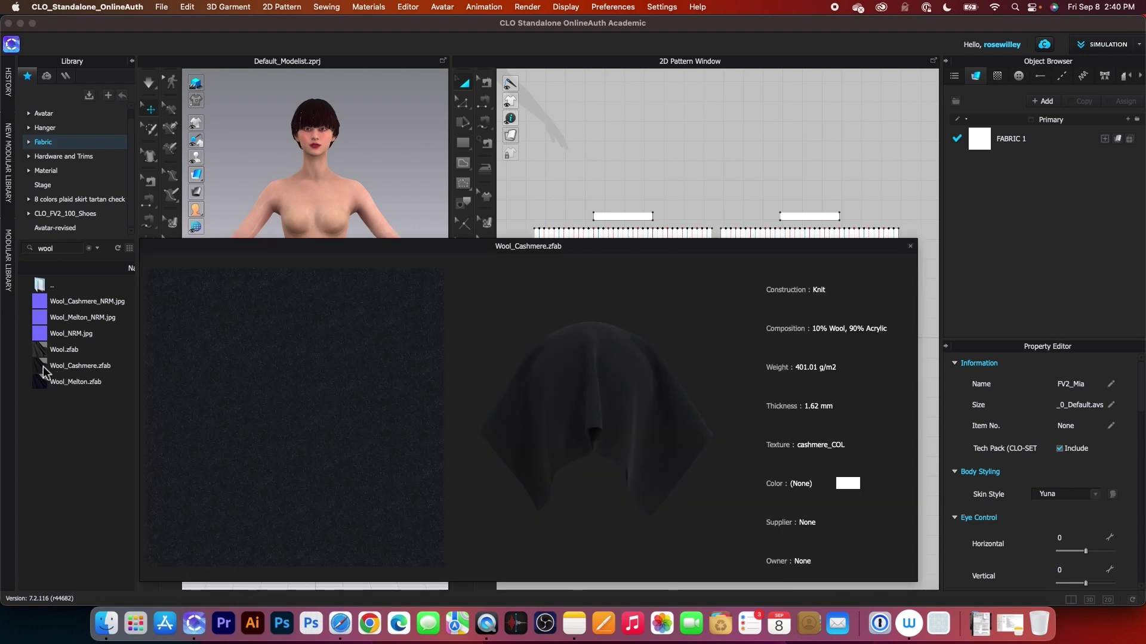
drag(43, 369, 808, 207)
drag(985, 146, 990, 145)
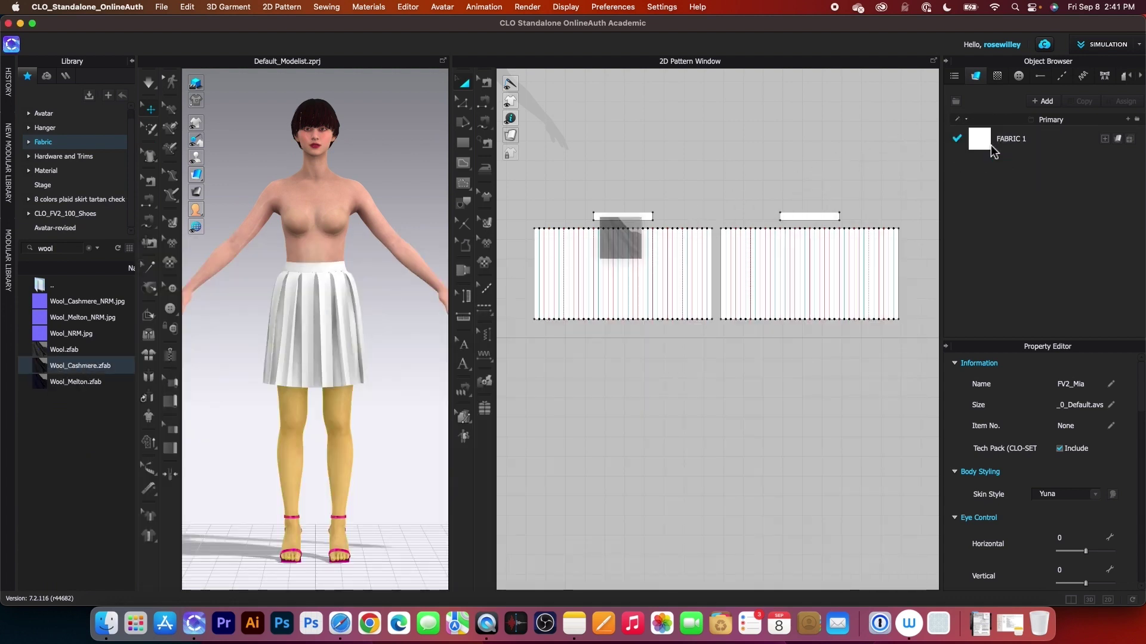
Turn on texture desaturation in the material properties of the Wool_Cashmere fabric
click(1072, 147)
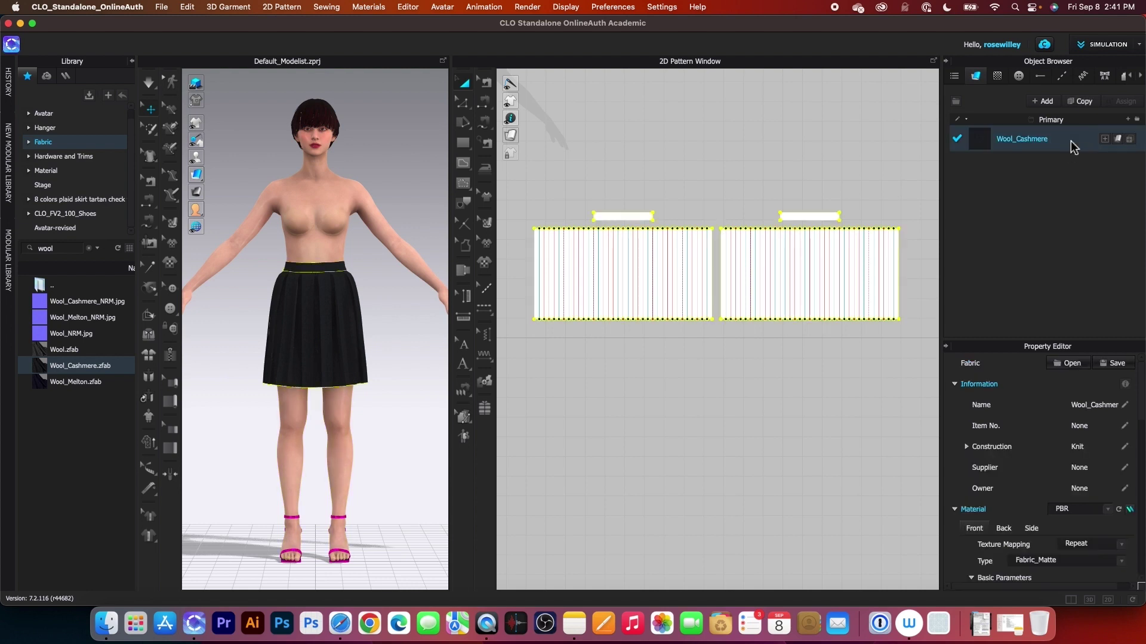
scroll(1050, 512, down, 5)
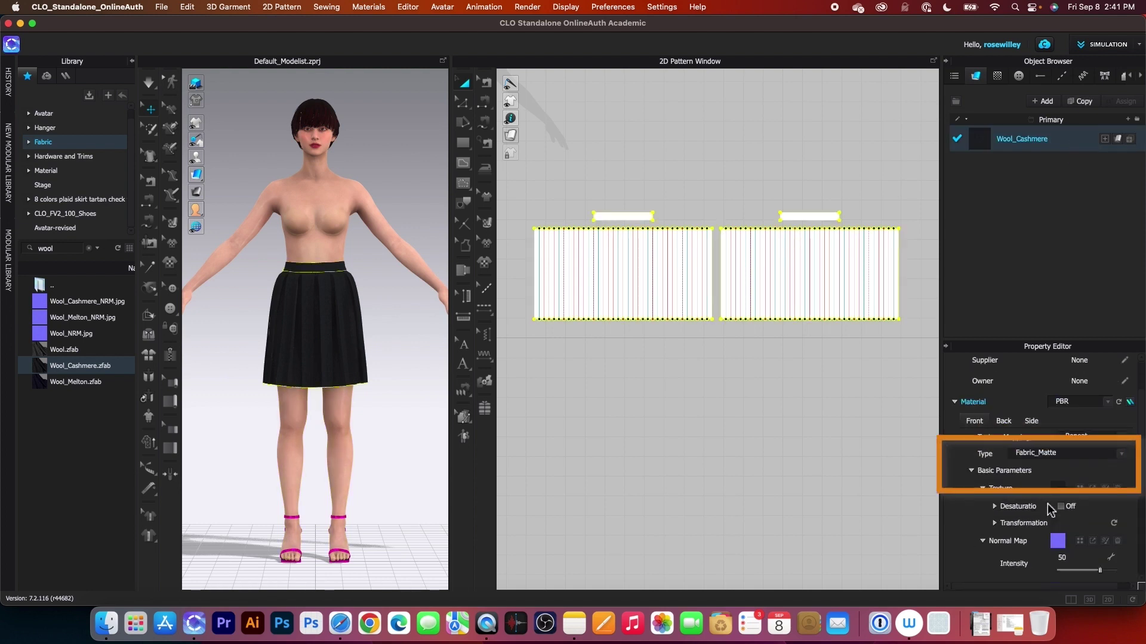
click(1061, 470)
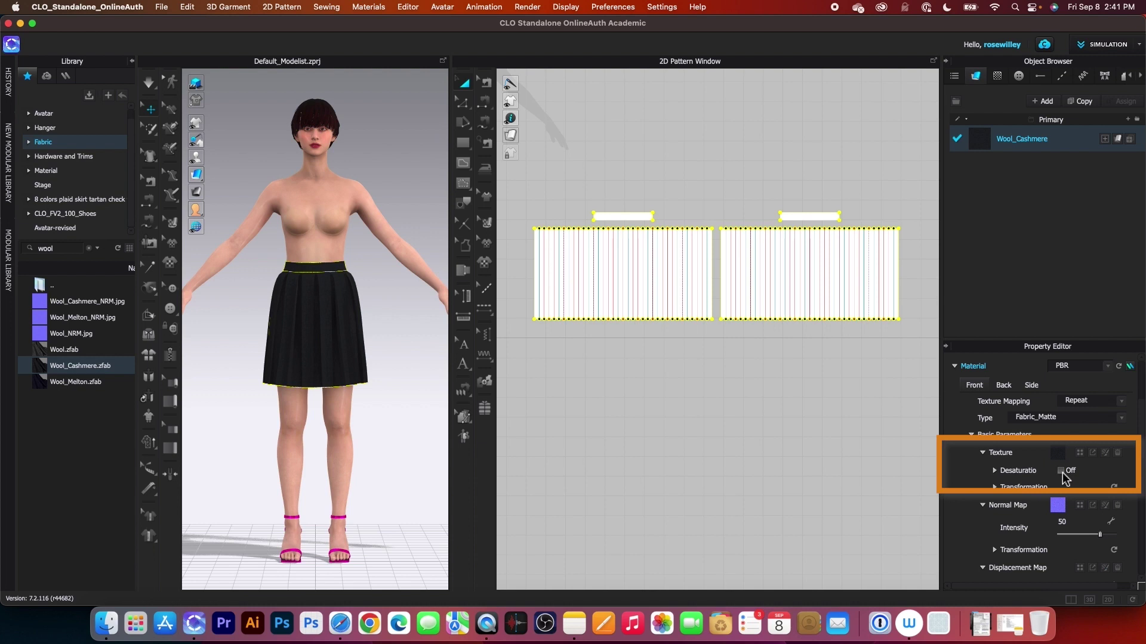
Set the Wool_Cashmere fabric's colour to the deep pink COLORO_002 shade with hex value CC4062
scroll(1061, 489, down, 3)
scroll(1062, 495, down, 4)
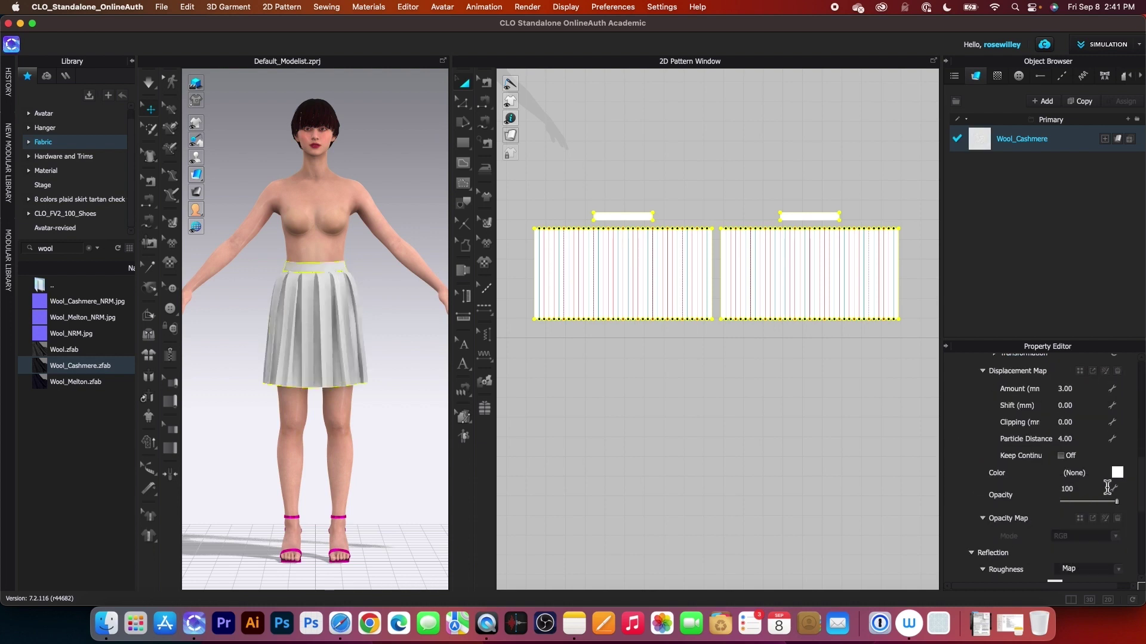
click(1116, 473)
drag(471, 124, 617, 126)
scroll(770, 251, up, 5)
click(738, 173)
click(739, 186)
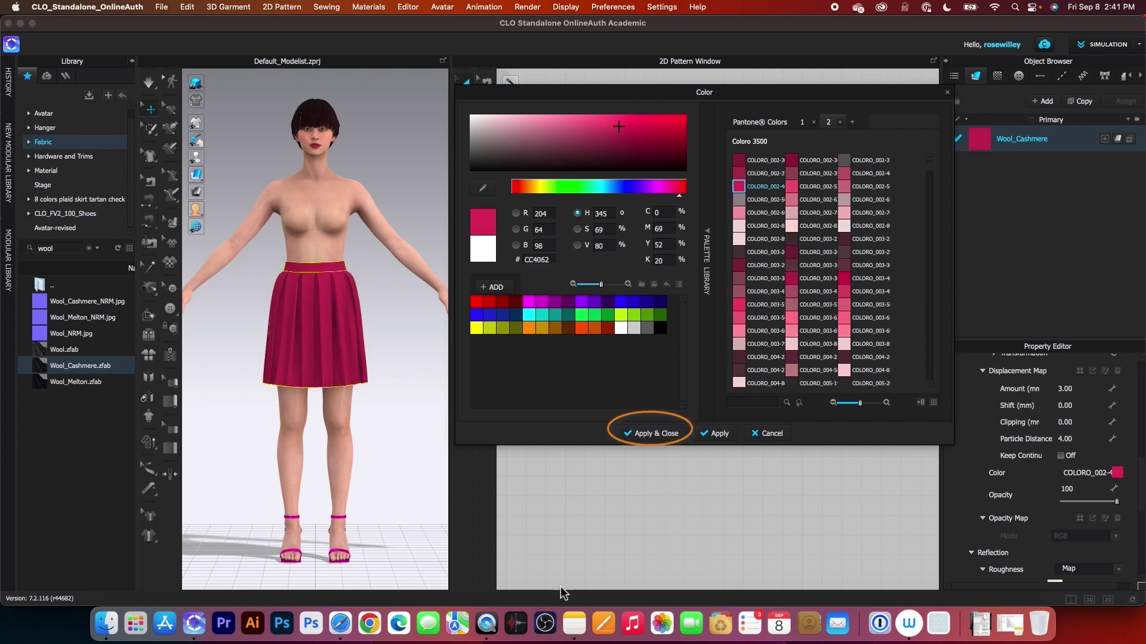
click(656, 434)
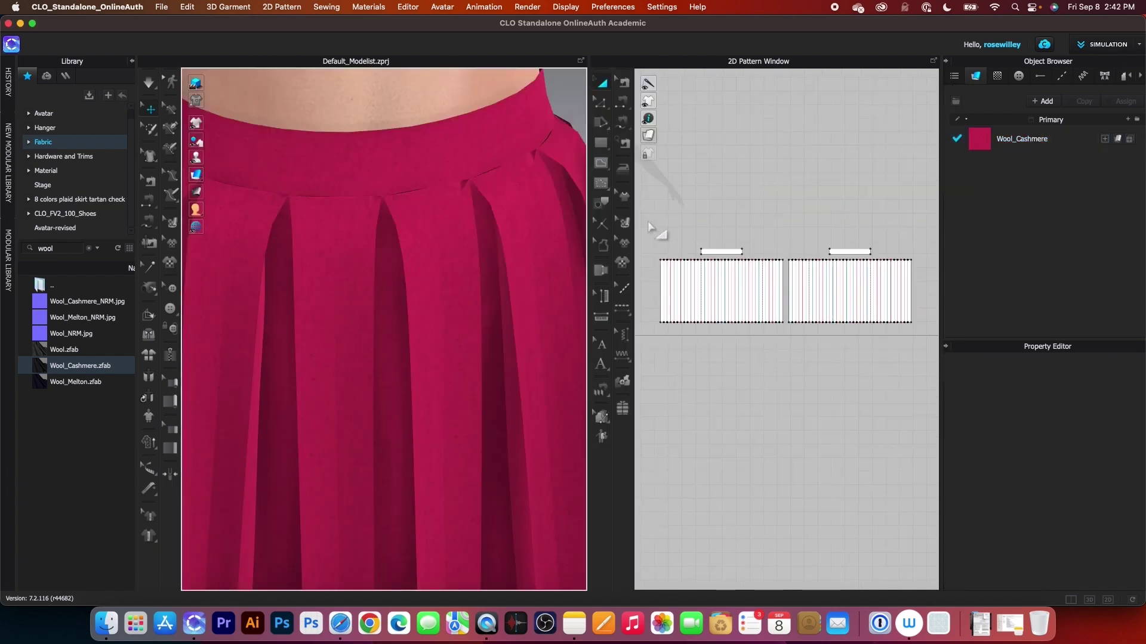
Set the particle distance of all four skirt and waistband pattern pieces to 7 mm
drag(650, 210, 933, 459)
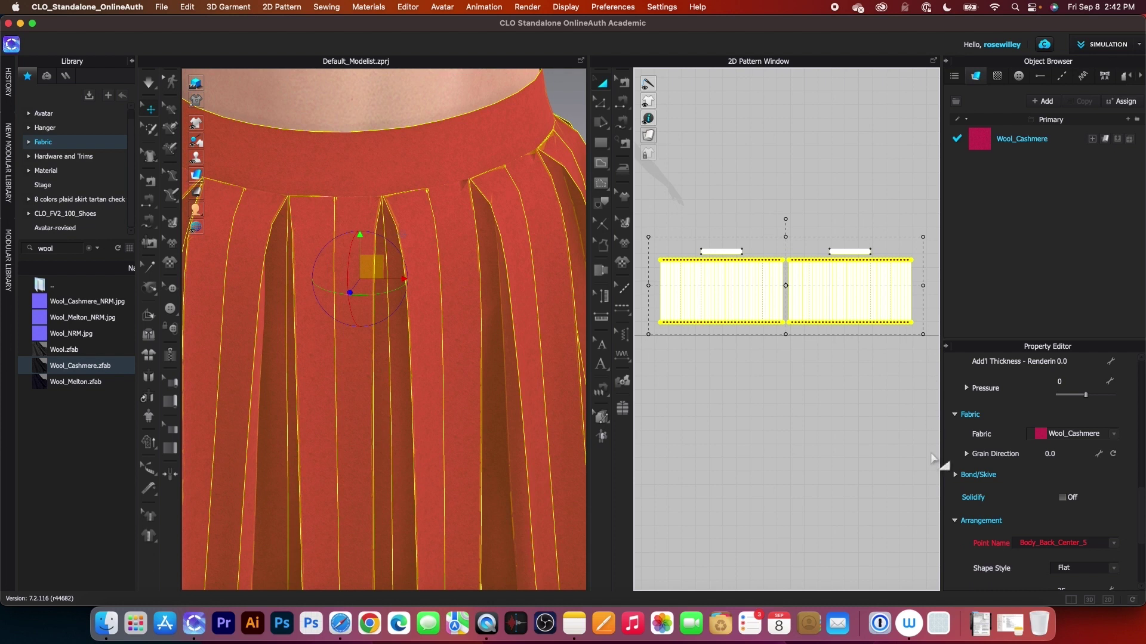
scroll(1074, 513, down, 3)
scroll(1085, 516, down, 2)
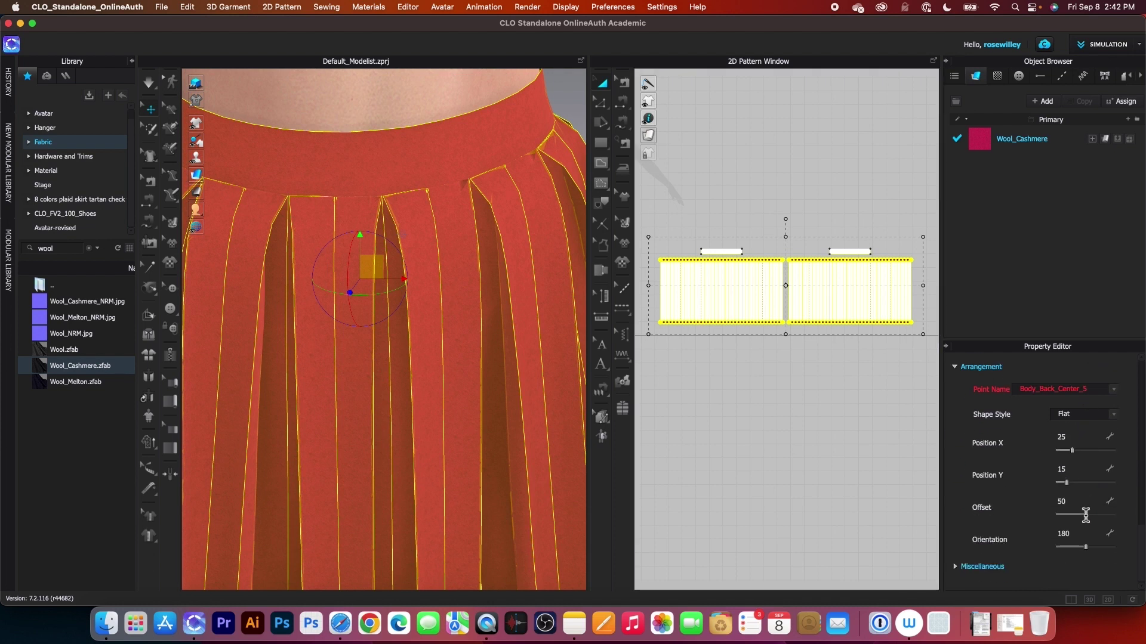
scroll(1085, 518, up, 5)
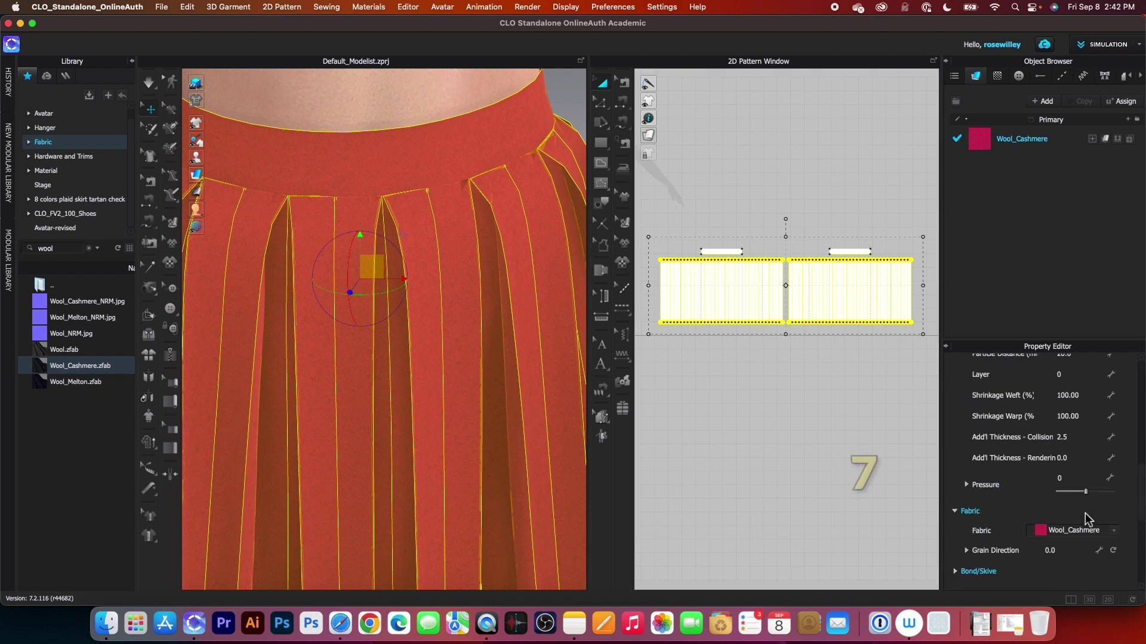
scroll(1085, 518, up, 3)
click(1082, 462)
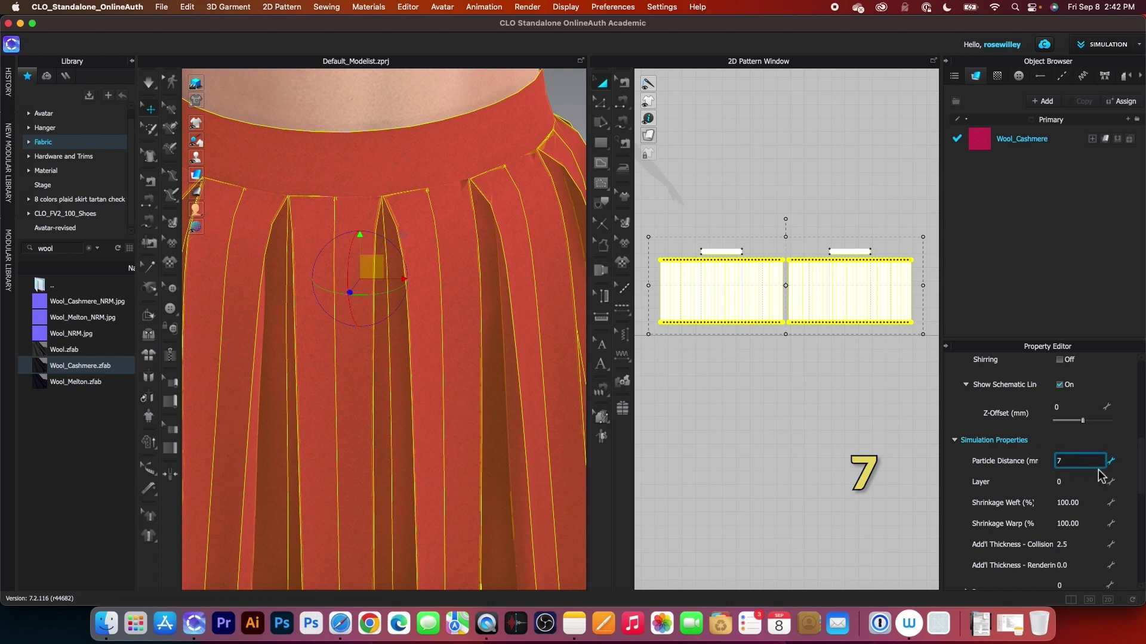
key(Return)
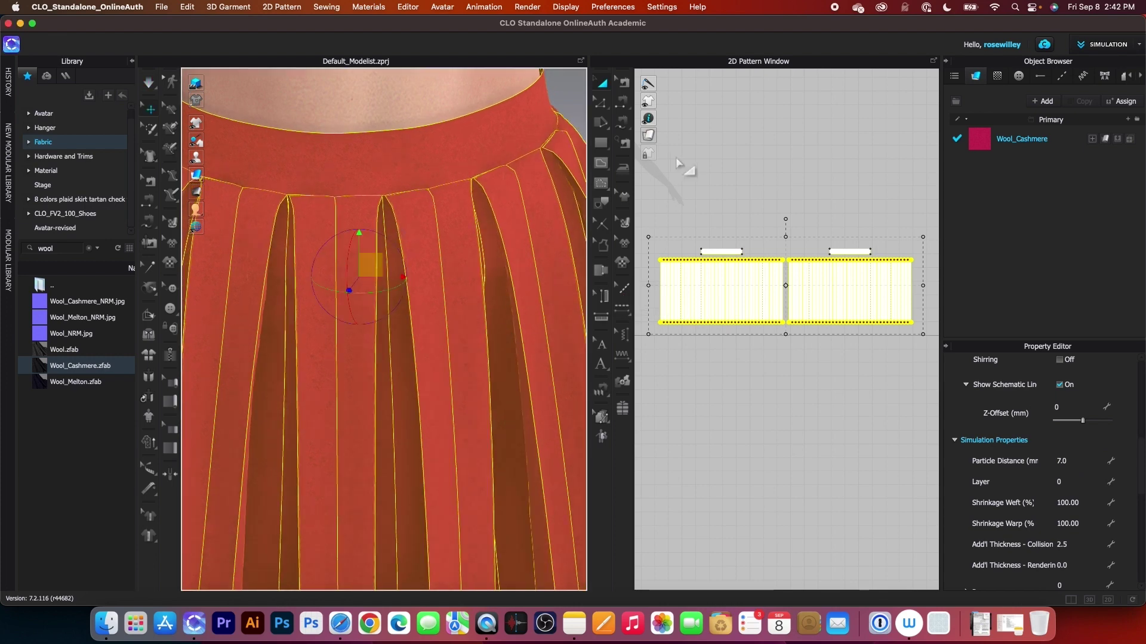
key(Escape)
Set the seams joining skirt and waistband to Custom Angle with fold strength 0 and fold angle 0, and simulate
right_drag(460, 229, 387, 282)
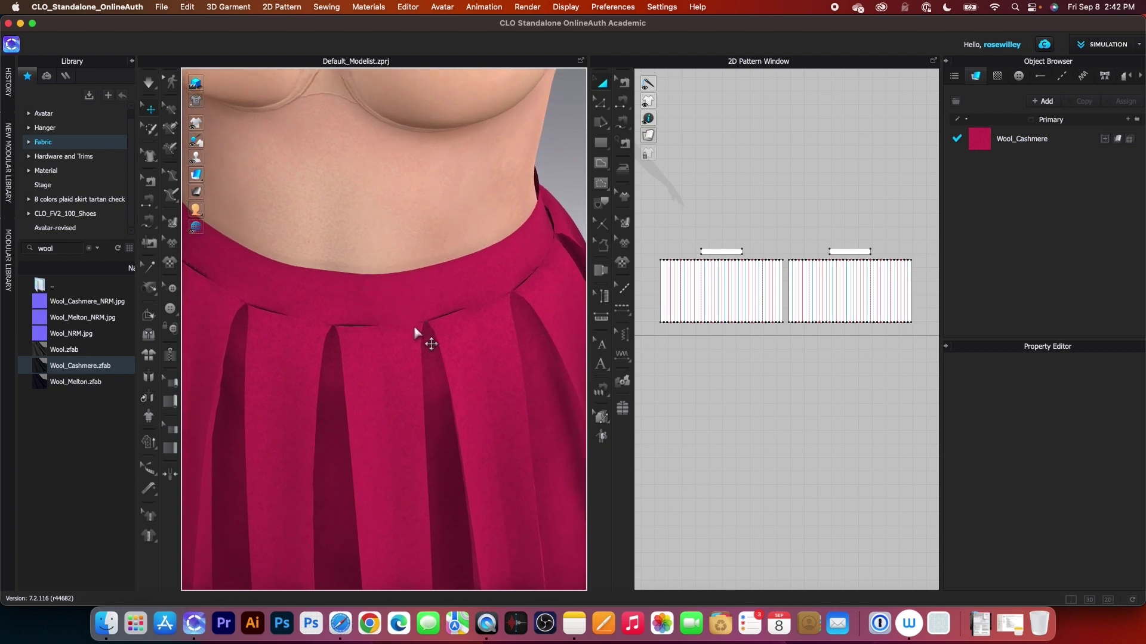
key(b)
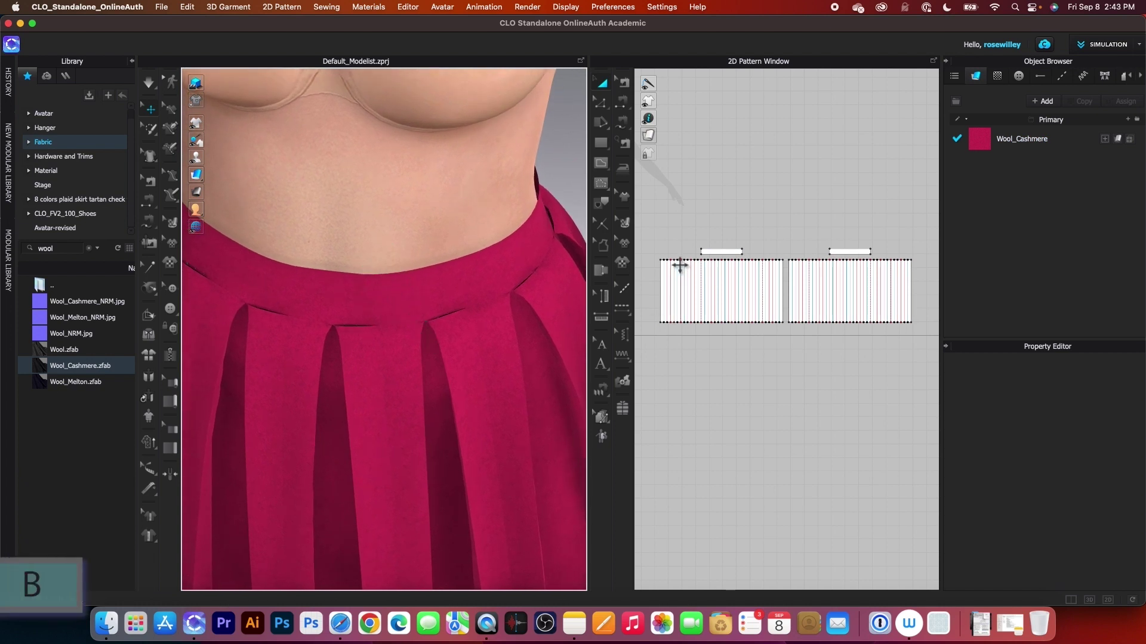
click(624, 83)
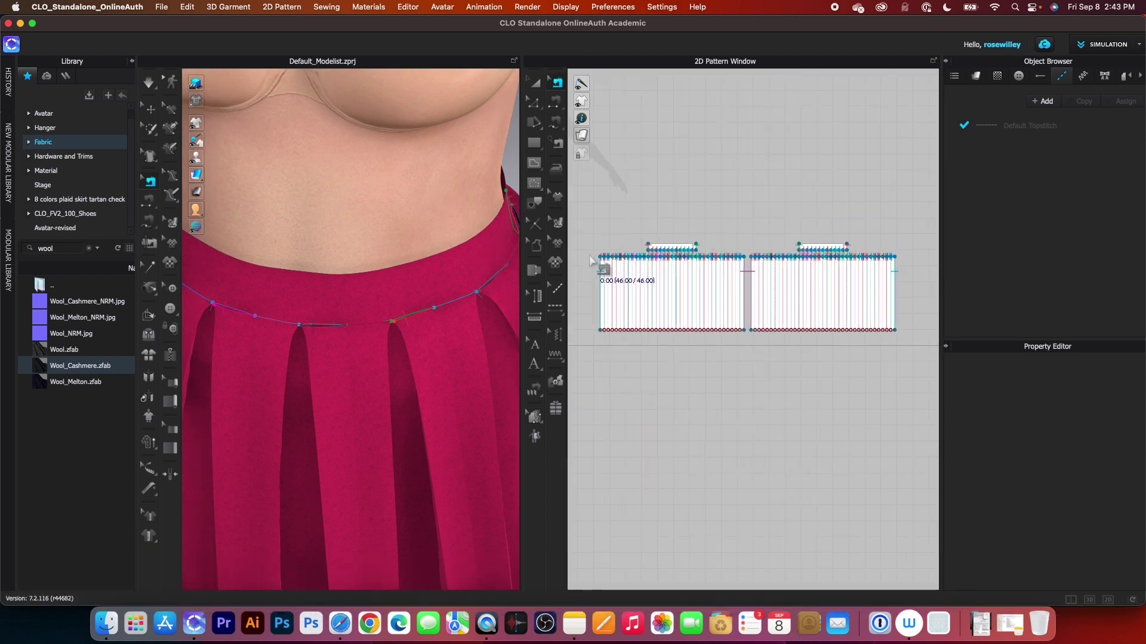
drag(588, 248, 909, 272)
click(1113, 385)
click(1073, 398)
drag(1065, 423, 1051, 457)
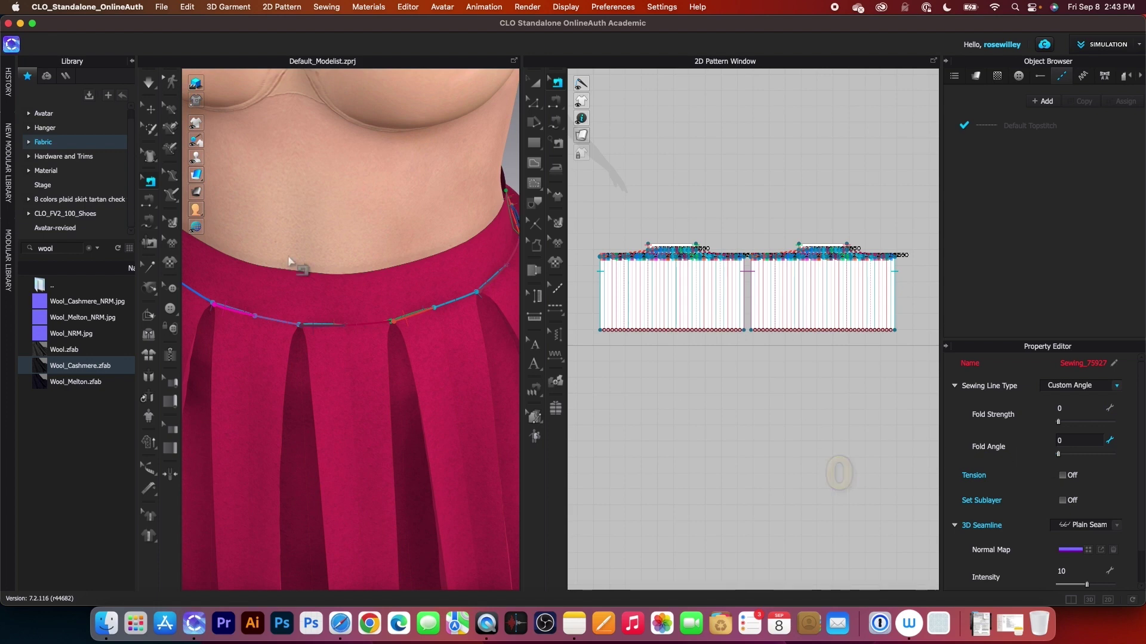
click(150, 84)
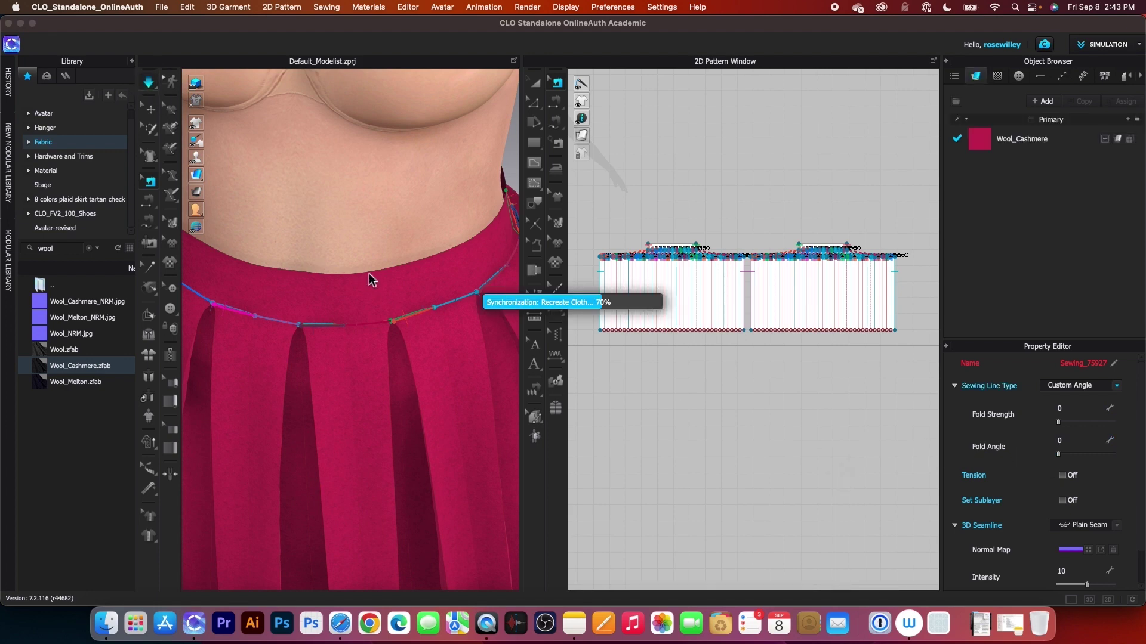
scroll(396, 259, down, 3)
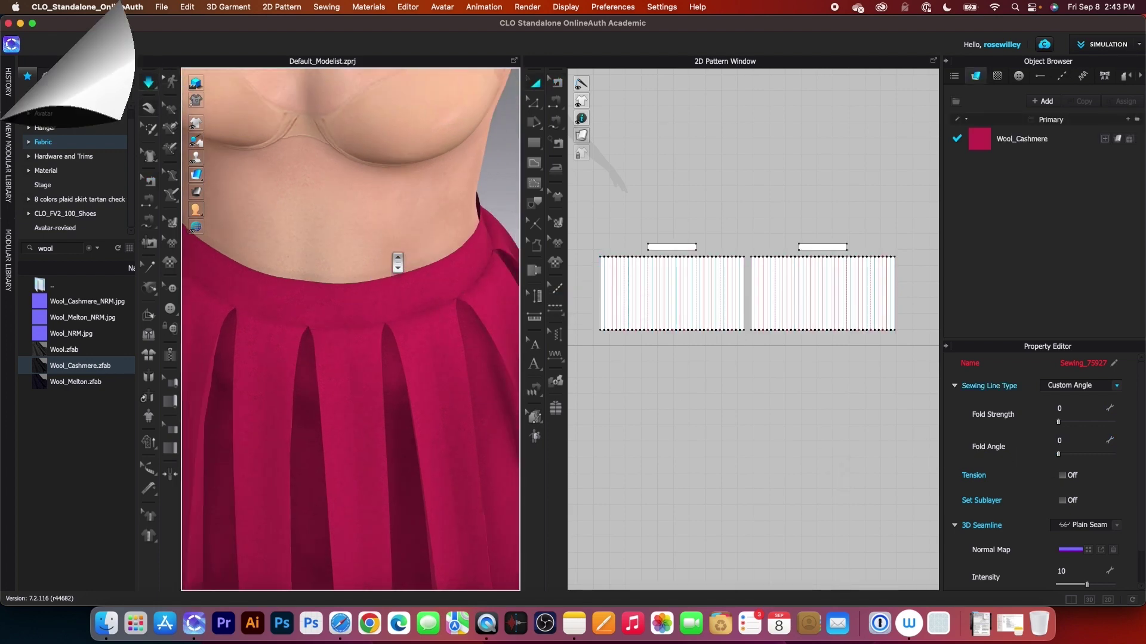